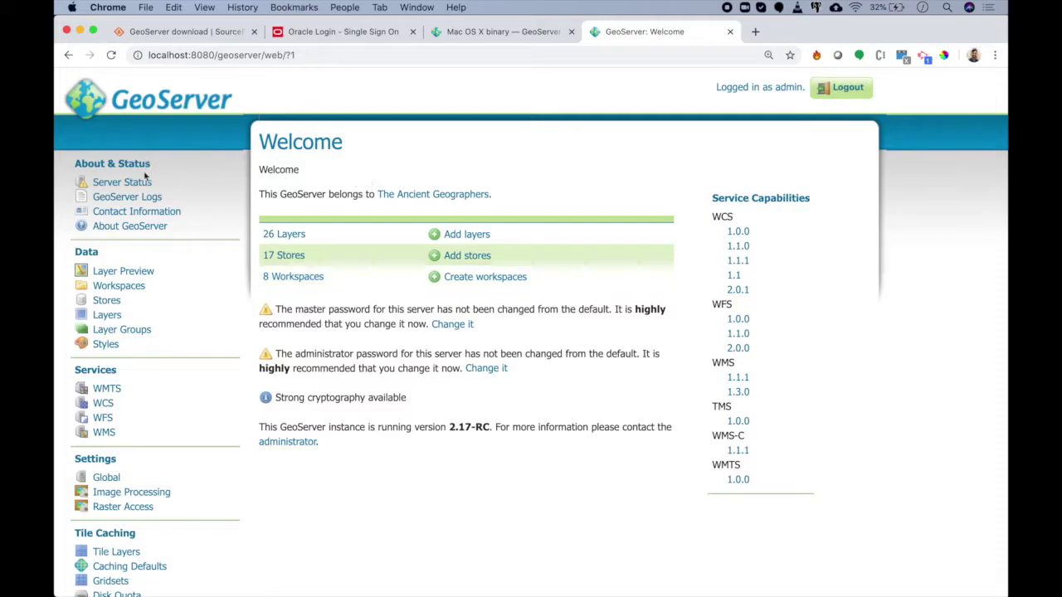
Open the Server Status summary page
{"action": "scroll", "coordinate": [143, 296], "scroll_direction": "down", "scroll_amount": 5}
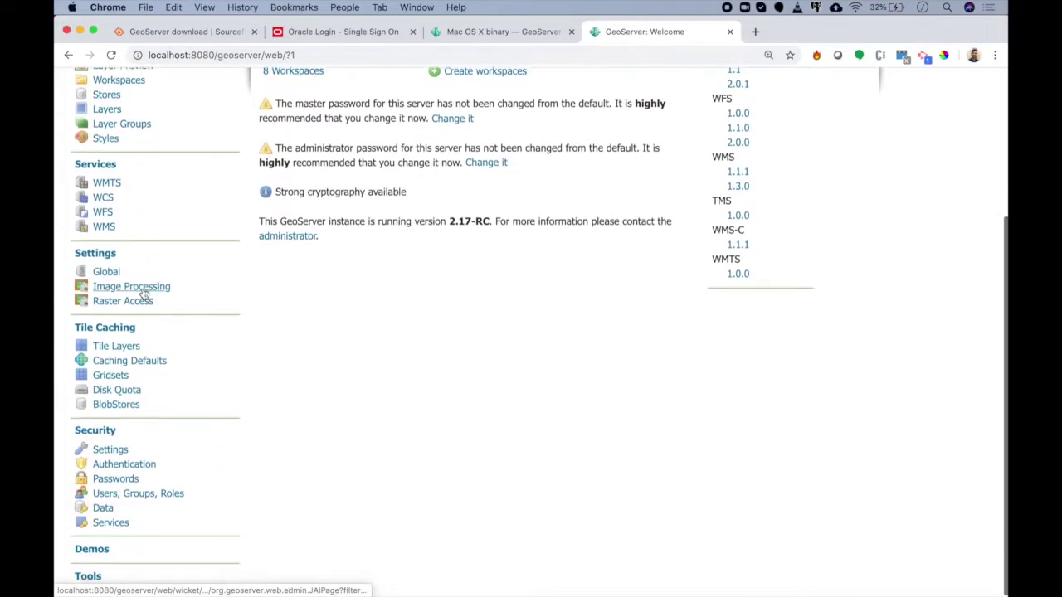
{"action": "scroll", "coordinate": [143, 297], "scroll_direction": "up", "scroll_amount": 5}
{"action": "scroll", "coordinate": [144, 300], "scroll_direction": "down", "scroll_amount": 4}
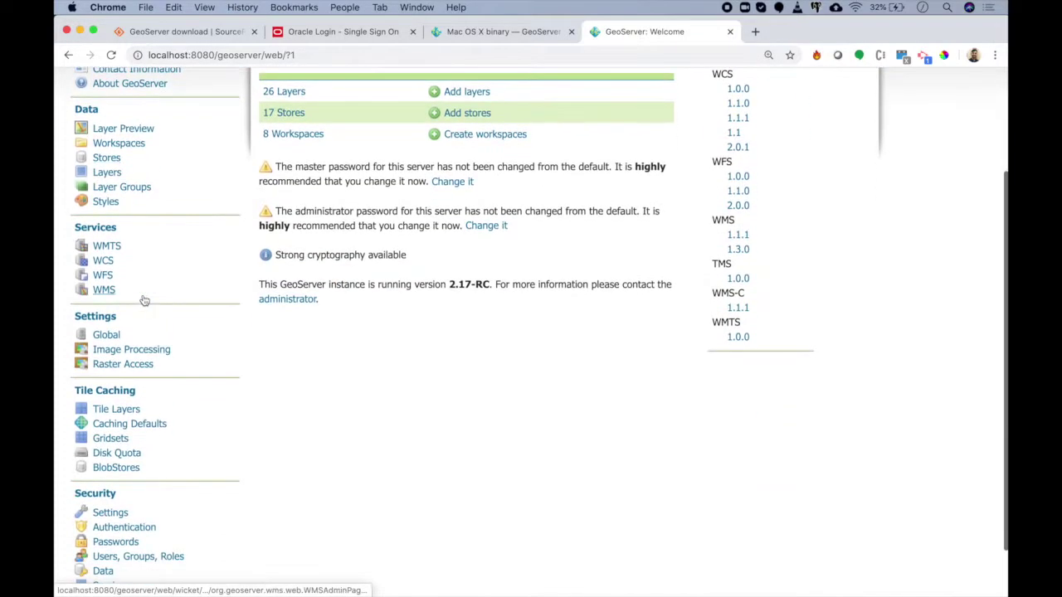
{"action": "scroll", "coordinate": [144, 301], "scroll_direction": "down", "scroll_amount": 2}
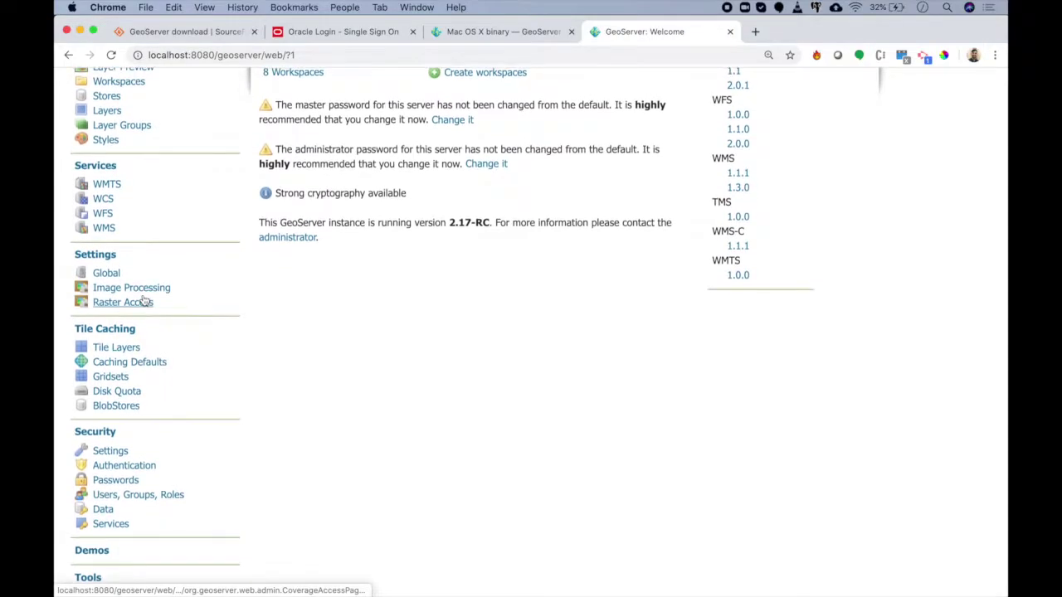
{"action": "scroll", "coordinate": [144, 302], "scroll_direction": "up", "scroll_amount": 5}
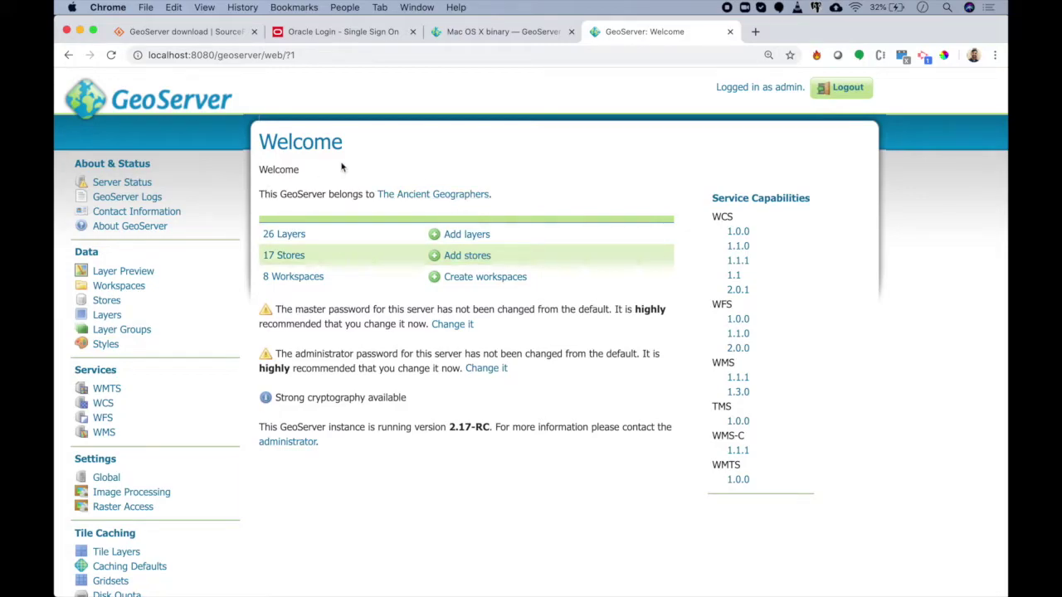
{"action": "left_click", "coordinate": [138, 186]}
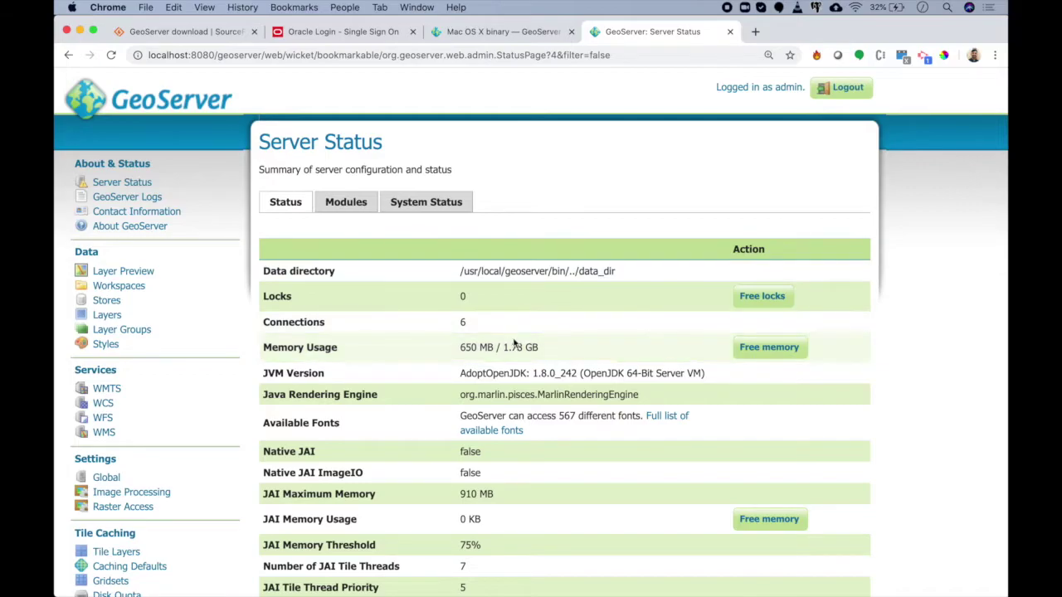
Free unused memory so usage drops from 650 MB to 67 MB
{"action": "scroll", "coordinate": [522, 348], "scroll_direction": "down", "scroll_amount": 4}
{"action": "scroll", "coordinate": [525, 345], "scroll_direction": "down", "scroll_amount": 3}
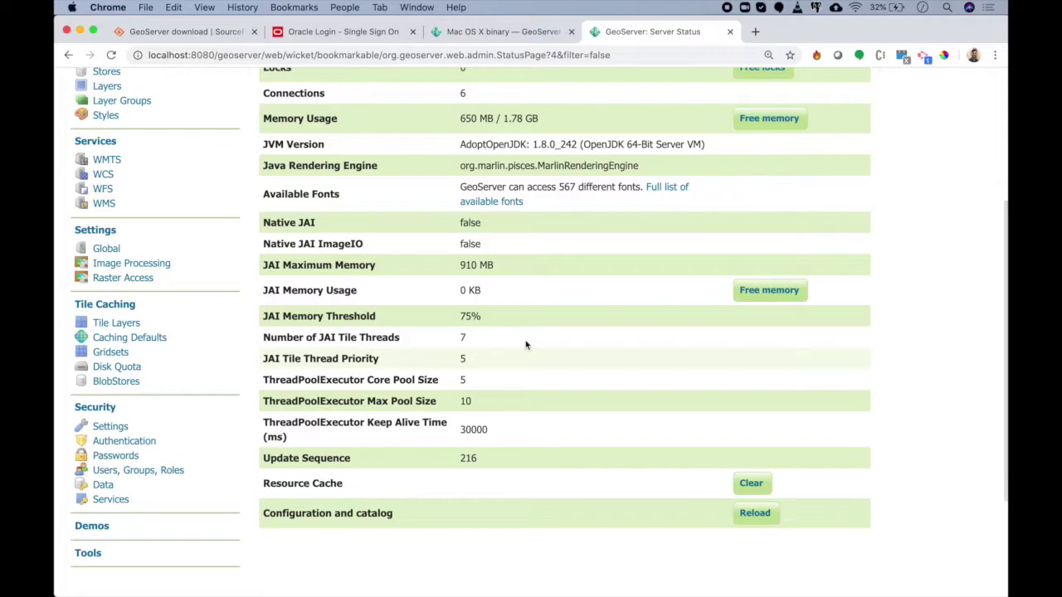
{"action": "scroll", "coordinate": [526, 344], "scroll_direction": "up", "scroll_amount": 6}
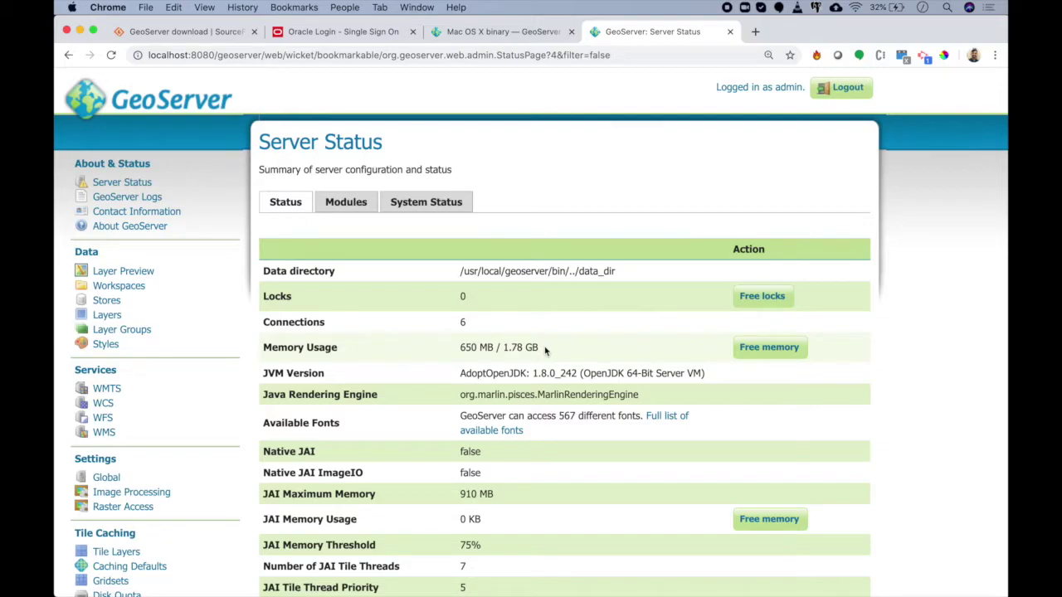
{"action": "left_click", "coordinate": [768, 355]}
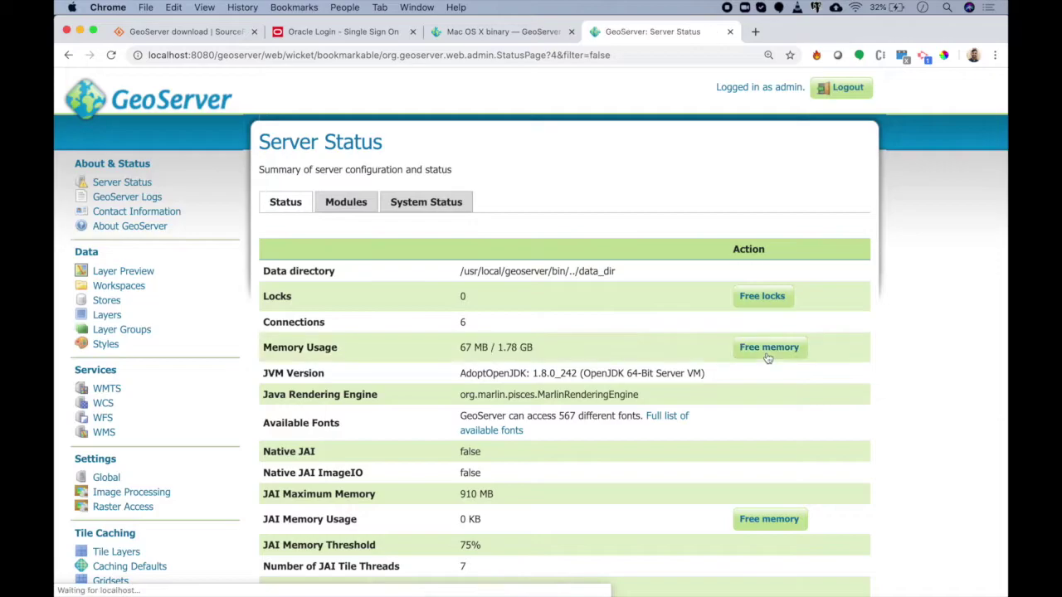
{"action": "left_click", "coordinate": [120, 199]}
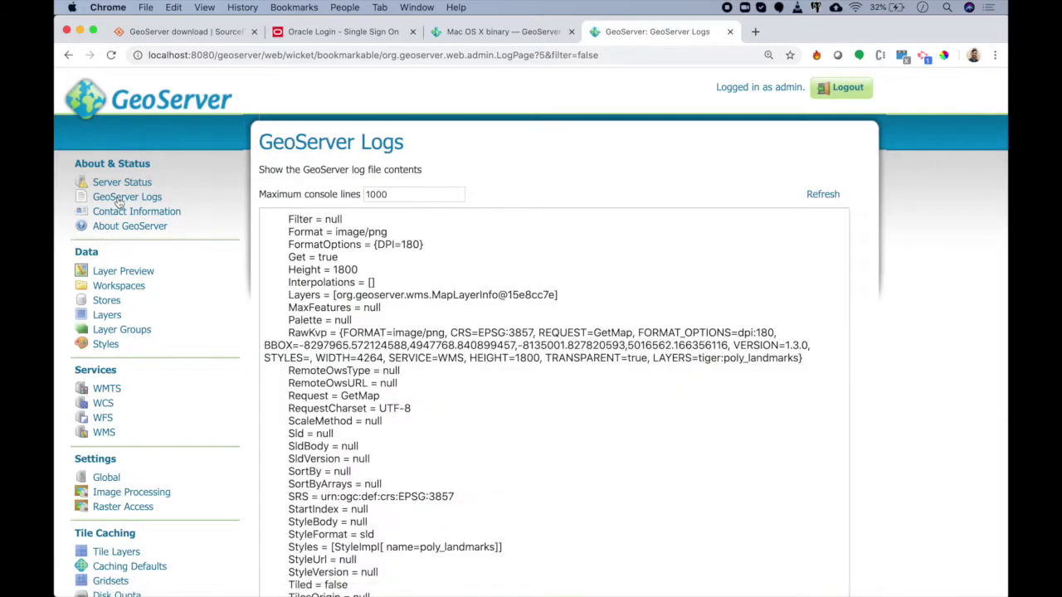
Scroll through the log entries for WMS GetMap requests on tiger:poly_landmarks
{"action": "scroll", "coordinate": [384, 312], "scroll_direction": "down", "scroll_amount": 15}
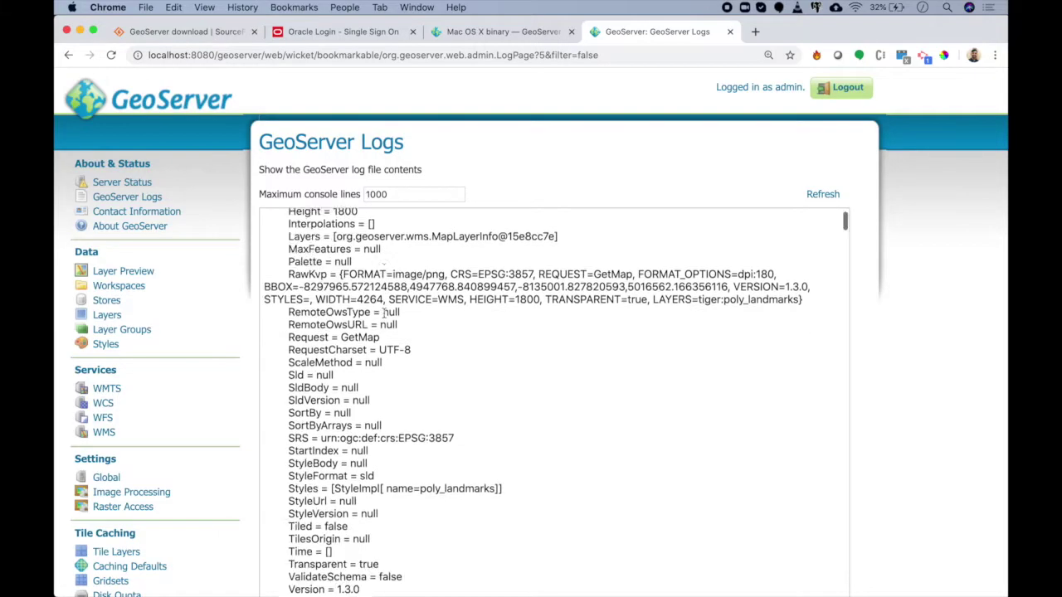
{"action": "scroll", "coordinate": [384, 312], "scroll_direction": "down", "scroll_amount": 10}
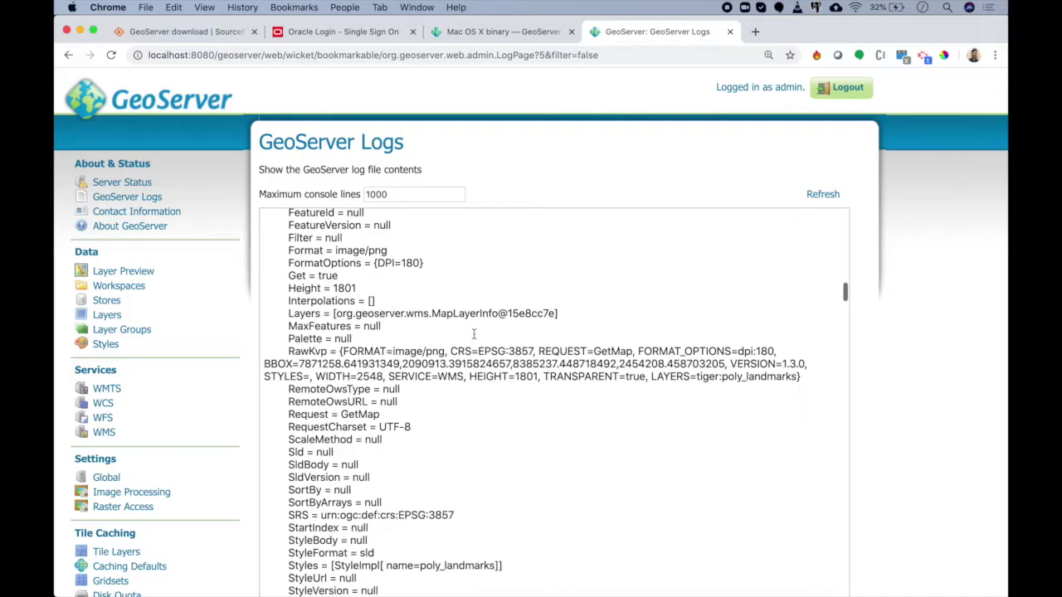
{"action": "scroll", "coordinate": [559, 196], "scroll_direction": "down", "scroll_amount": 10}
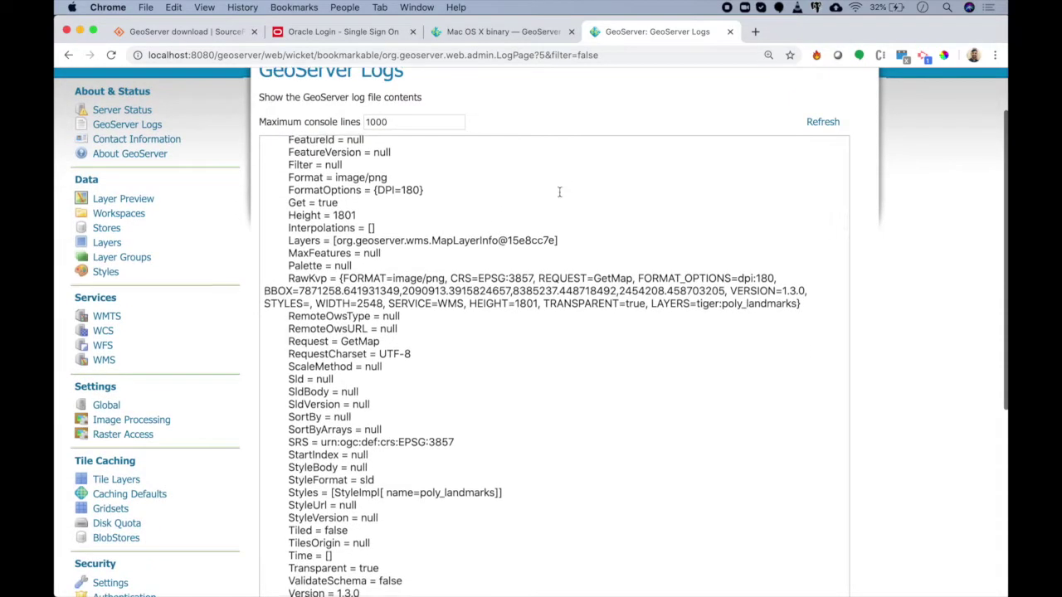
{"action": "scroll", "coordinate": [560, 192], "scroll_direction": "down", "scroll_amount": 4}
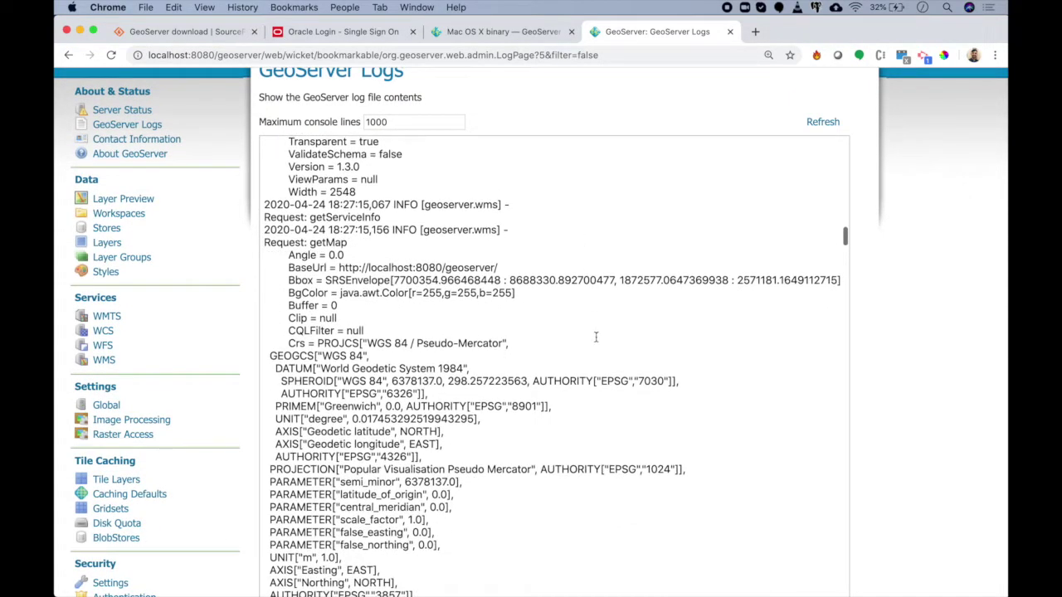
{"action": "scroll", "coordinate": [595, 337], "scroll_direction": "up", "scroll_amount": 10}
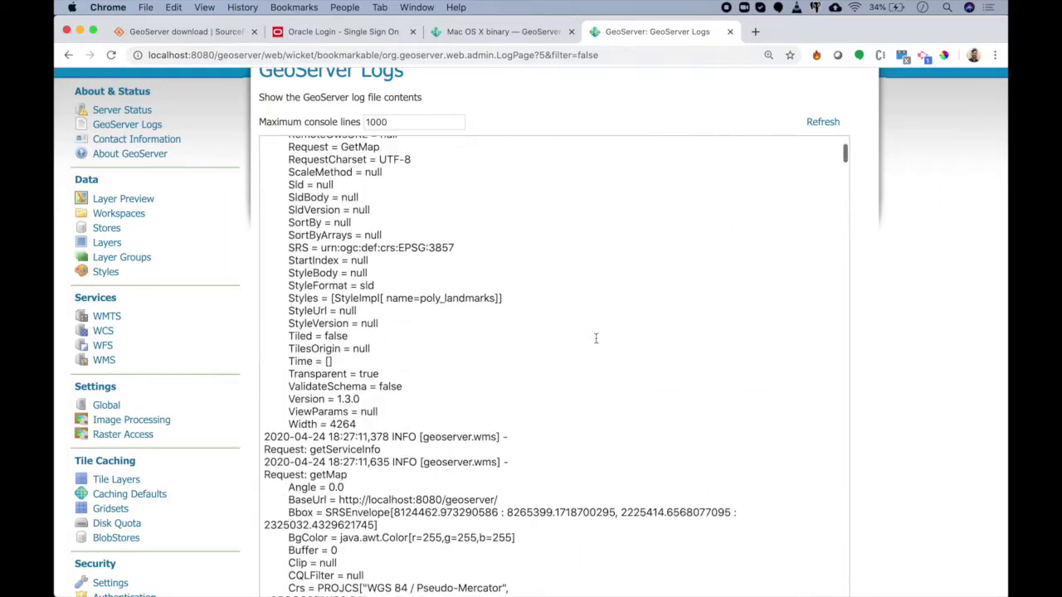
{"action": "scroll", "coordinate": [595, 338], "scroll_direction": "up", "scroll_amount": 6}
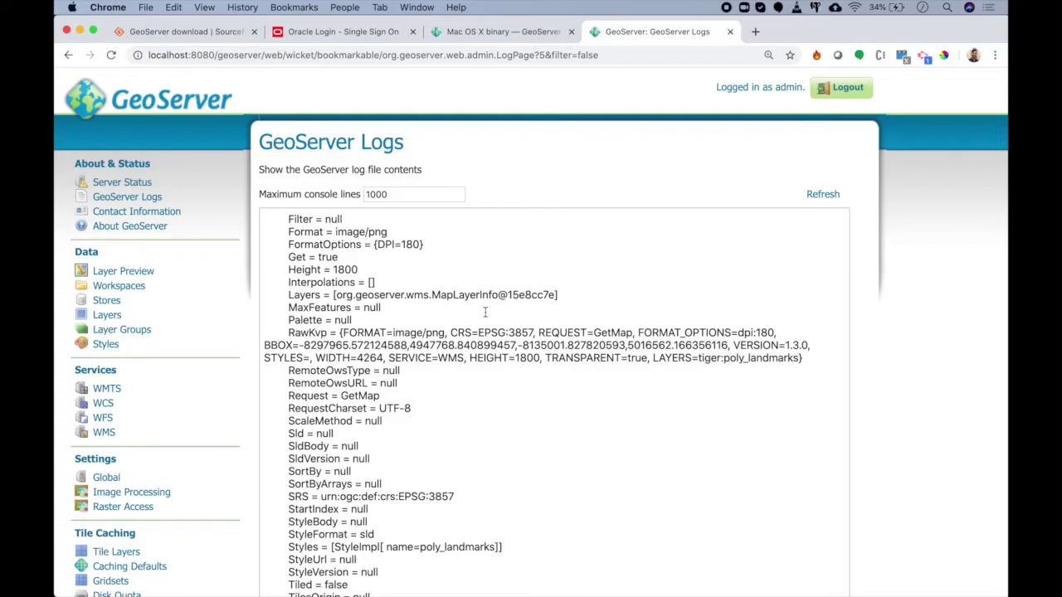
Review the Contact Information page and select the primary contact name
{"action": "left_click", "coordinate": [138, 212]}
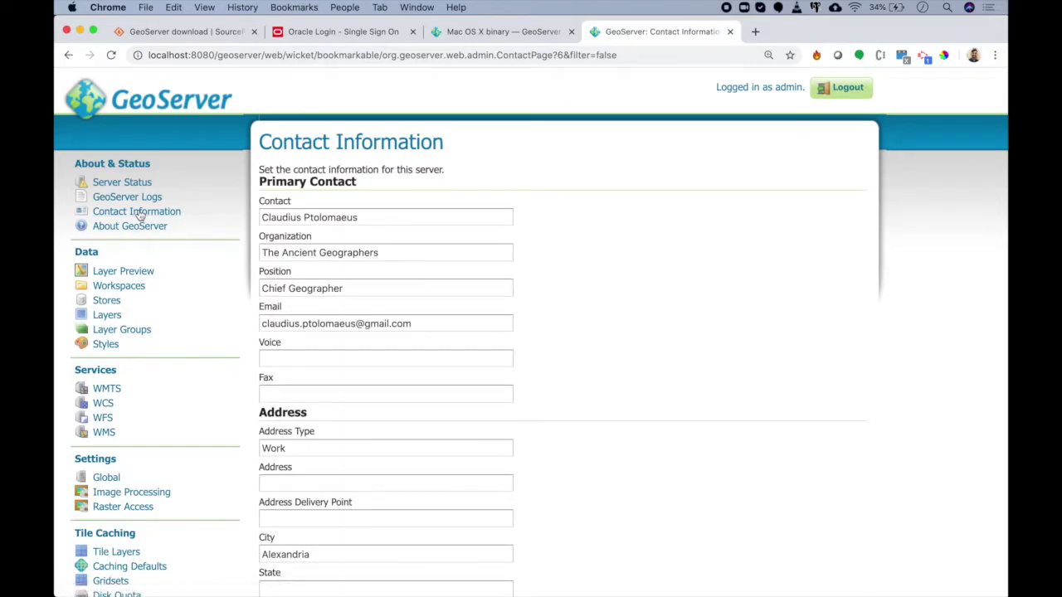
{"action": "scroll", "coordinate": [357, 217], "scroll_direction": "down", "scroll_amount": 5}
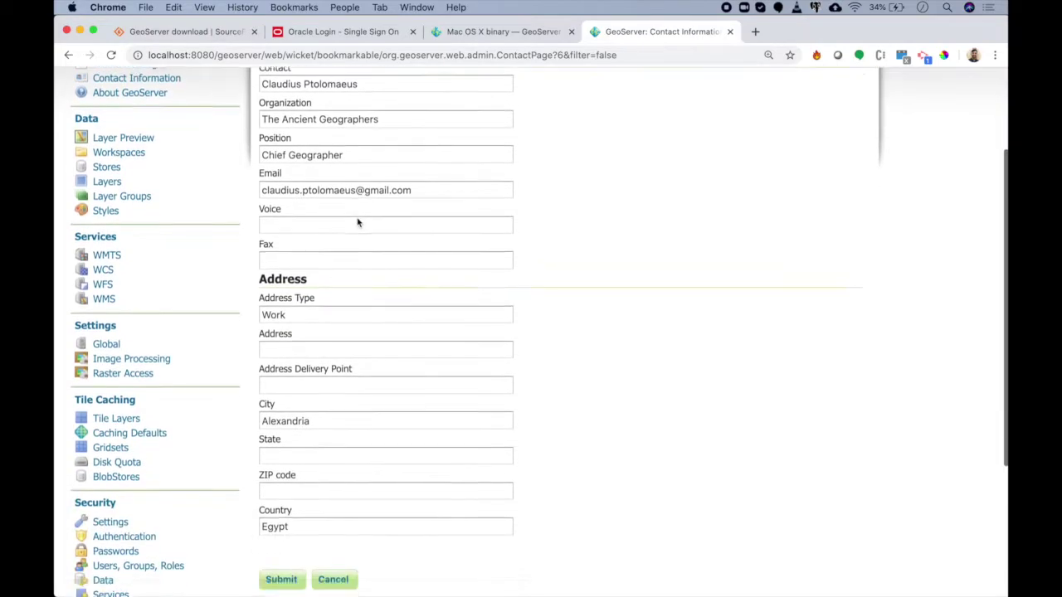
{"action": "scroll", "coordinate": [358, 218], "scroll_direction": "up", "scroll_amount": 5}
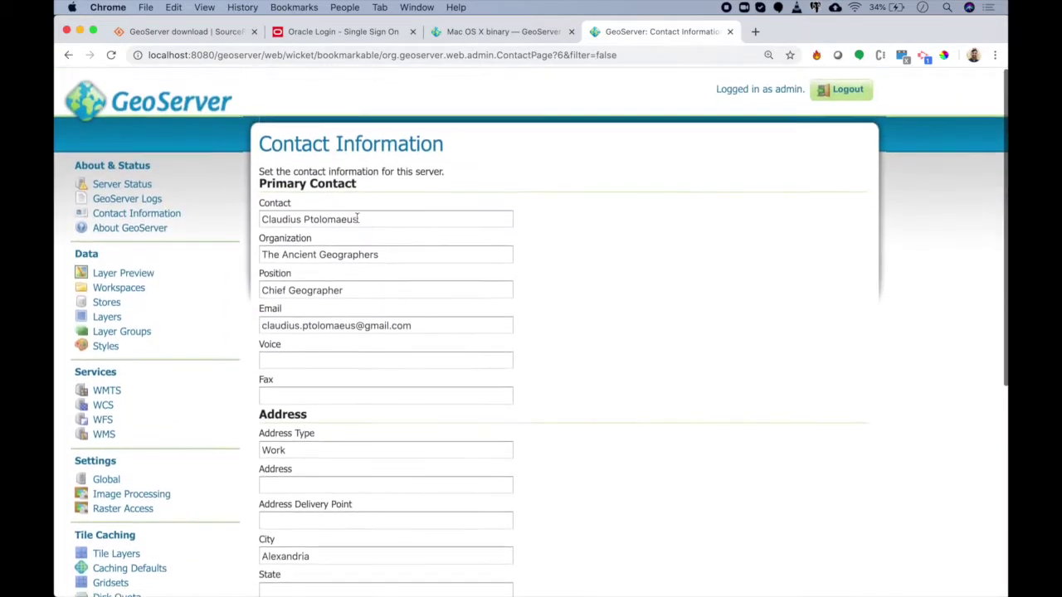
{"action": "triple_click", "coordinate": [367, 217]}
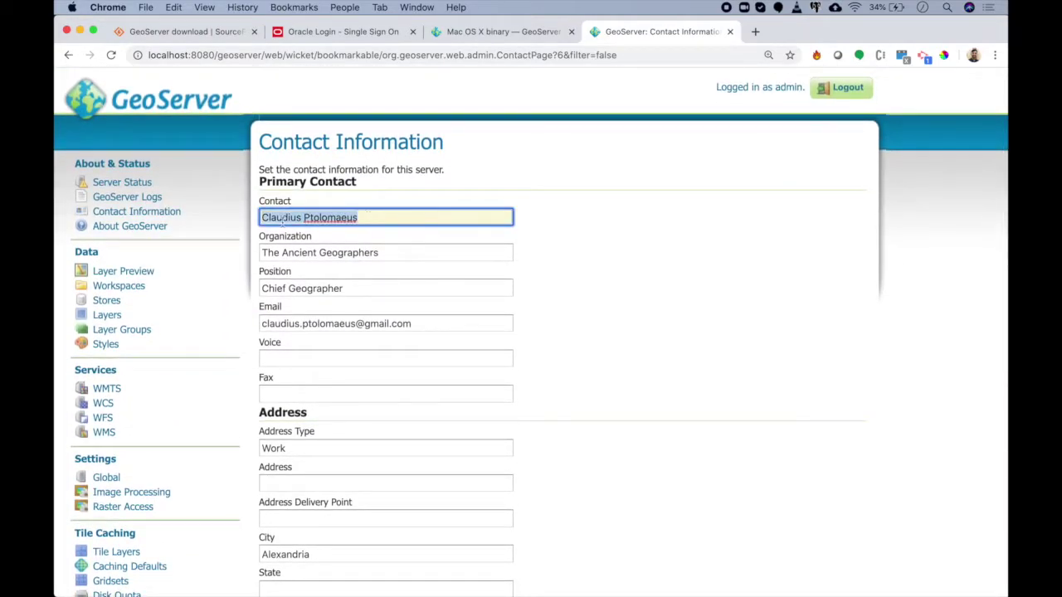
View the About page: version 2.17-RC, GeoTools 23-RC, GeoWebCache 1.17-RC
{"action": "left_click", "coordinate": [116, 227]}
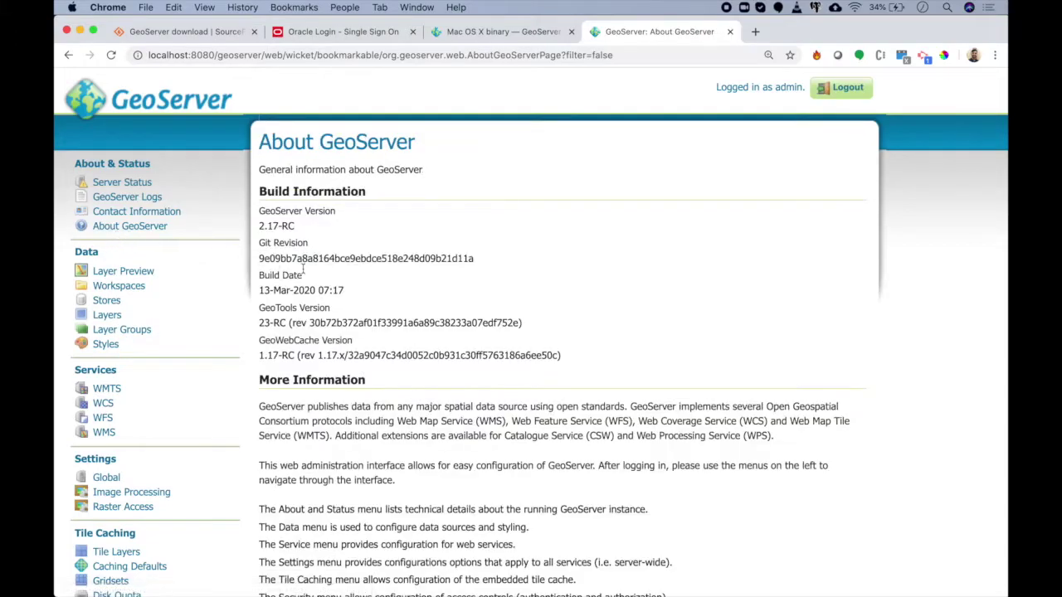
{"action": "scroll", "coordinate": [336, 286], "scroll_direction": "down", "scroll_amount": 2}
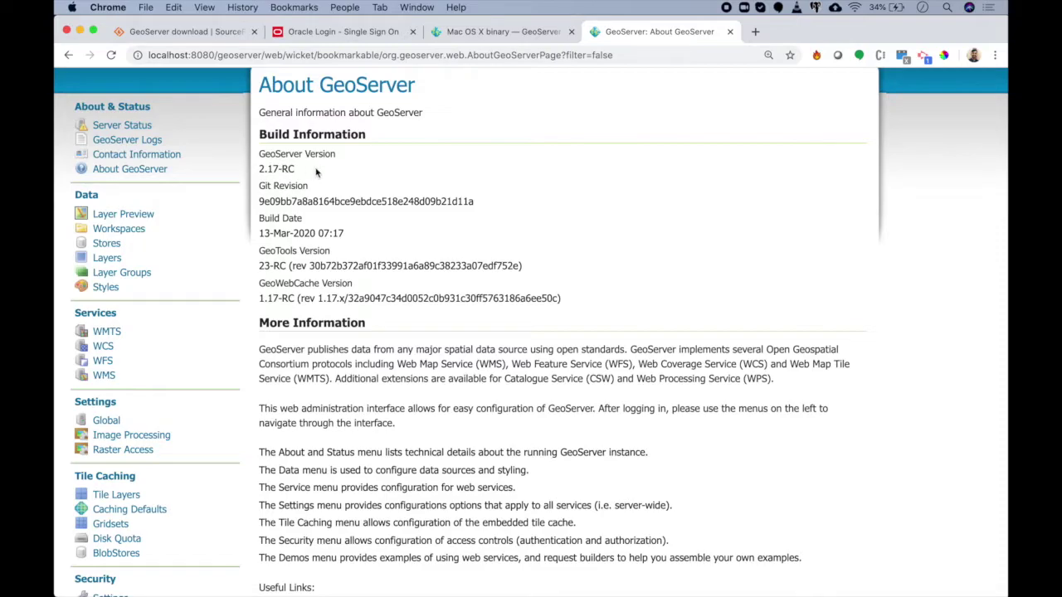
{"action": "scroll", "coordinate": [316, 172], "scroll_direction": "down", "scroll_amount": 8}
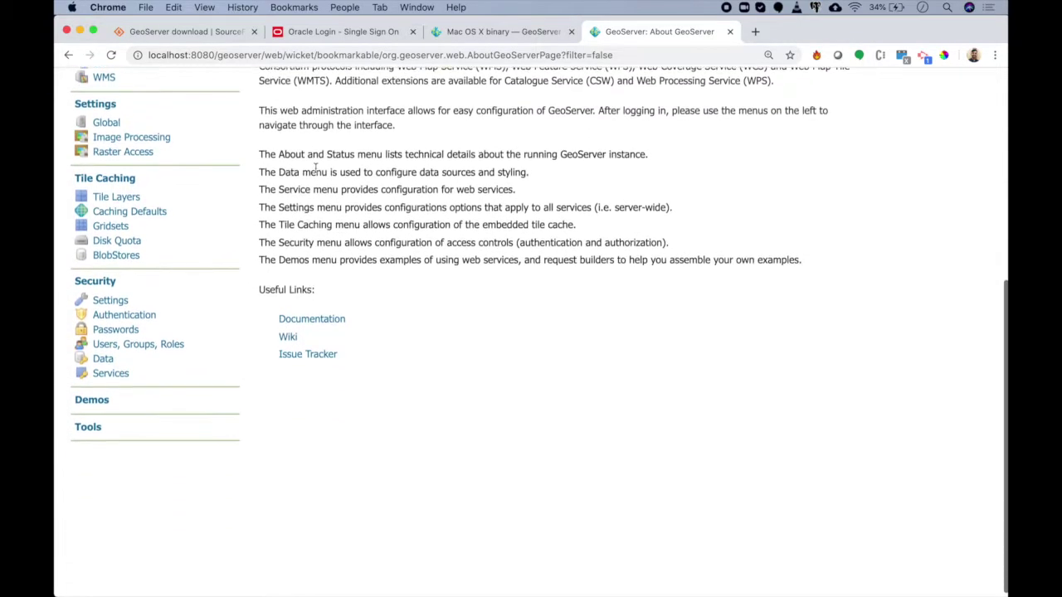
{"action": "scroll", "coordinate": [315, 168], "scroll_direction": "up", "scroll_amount": 10}
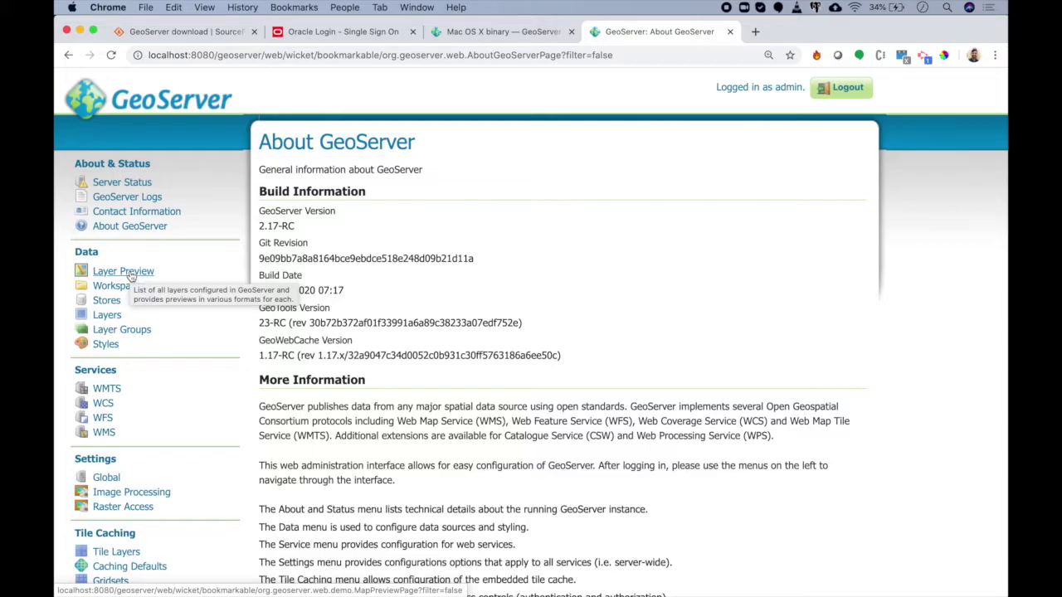
Open Layer Preview to list all 29 configured layers
{"action": "left_click", "coordinate": [130, 276]}
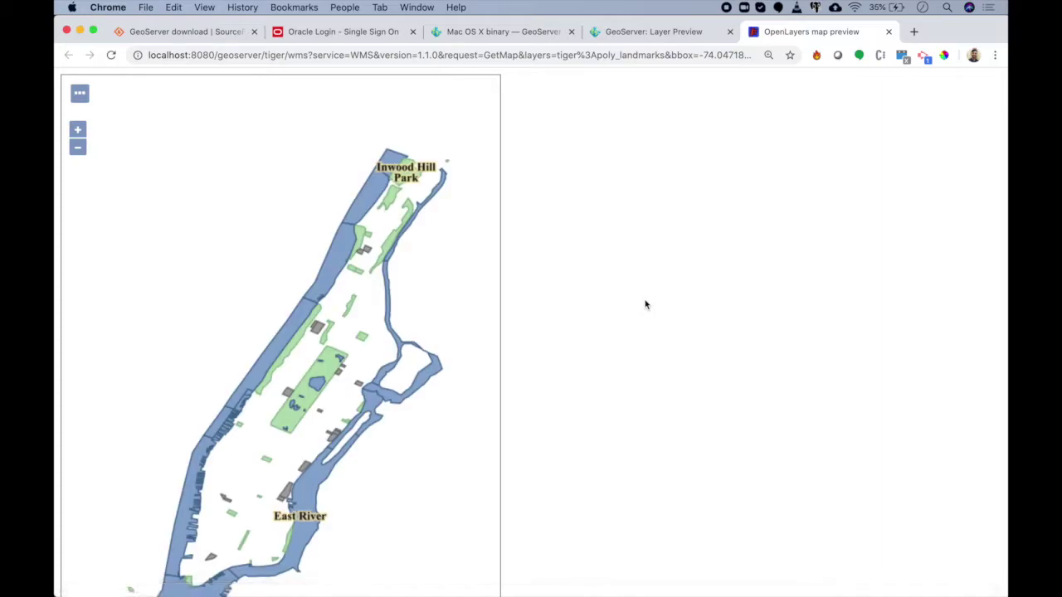
Zoom into lower Manhattan and get feature info for the bay near Governors Island
{"action": "scroll", "coordinate": [645, 303], "scroll_direction": "down", "scroll_amount": 2}
{"action": "scroll", "coordinate": [596, 351], "scroll_direction": "up", "scroll_amount": 2}
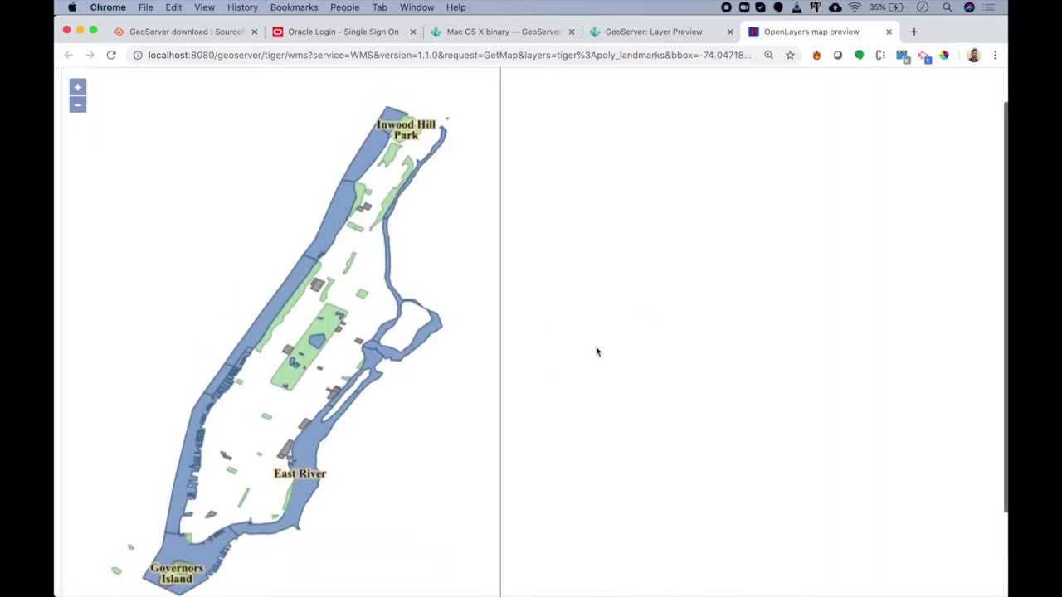
{"action": "scroll", "coordinate": [596, 352], "scroll_direction": "down", "scroll_amount": 4}
{"action": "scroll", "coordinate": [596, 352], "scroll_direction": "up", "scroll_amount": 3}
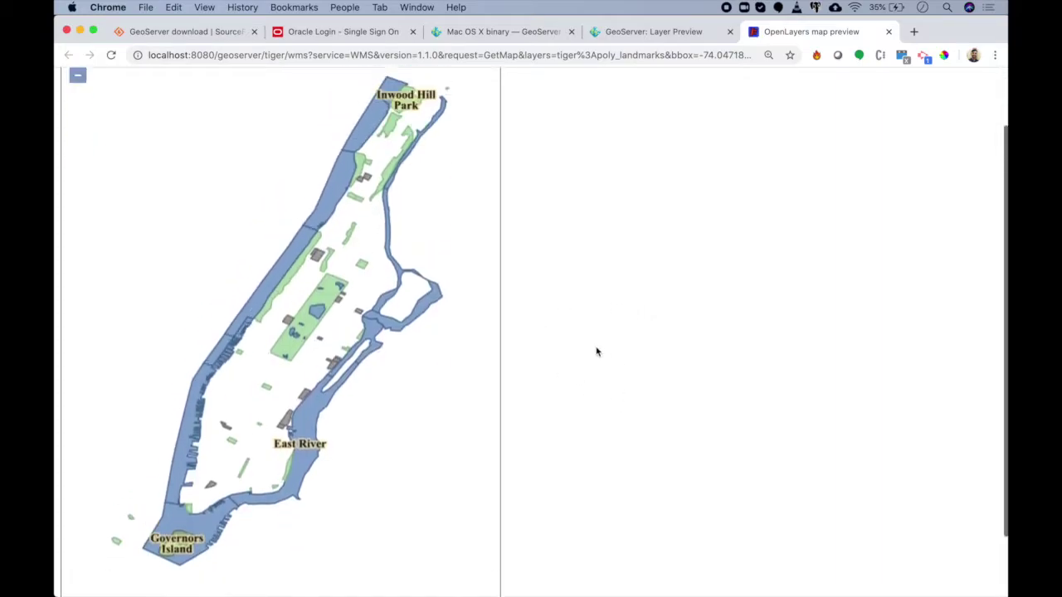
{"action": "scroll", "coordinate": [315, 406], "scroll_direction": "down", "scroll_amount": 3}
{"action": "scroll", "coordinate": [313, 404], "scroll_direction": "up", "scroll_amount": 5}
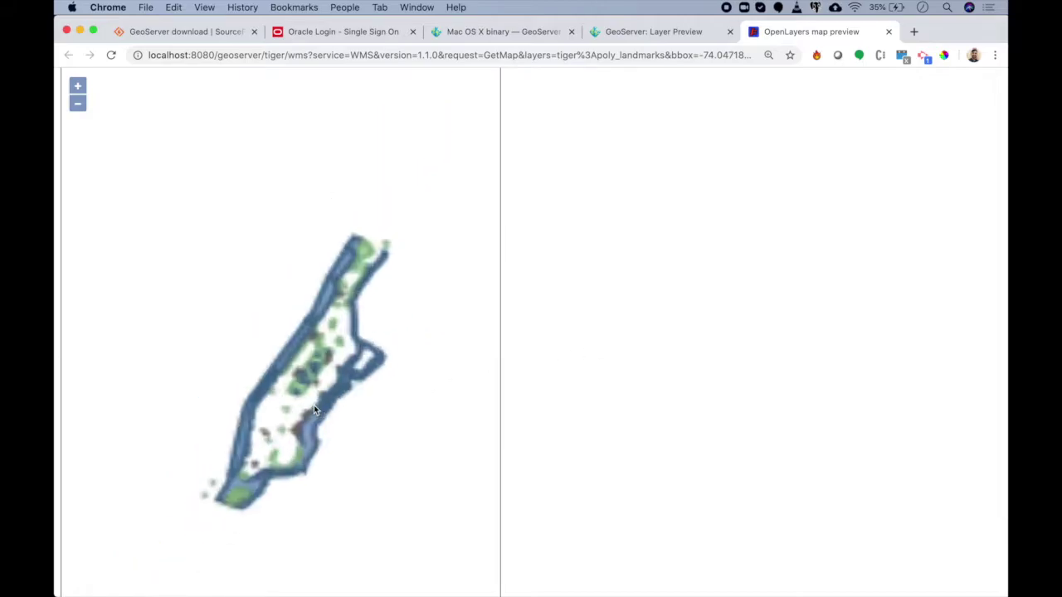
{"action": "scroll", "coordinate": [313, 404], "scroll_direction": "down", "scroll_amount": 5}
{"action": "scroll", "coordinate": [556, 381], "scroll_direction": "down", "scroll_amount": 2}
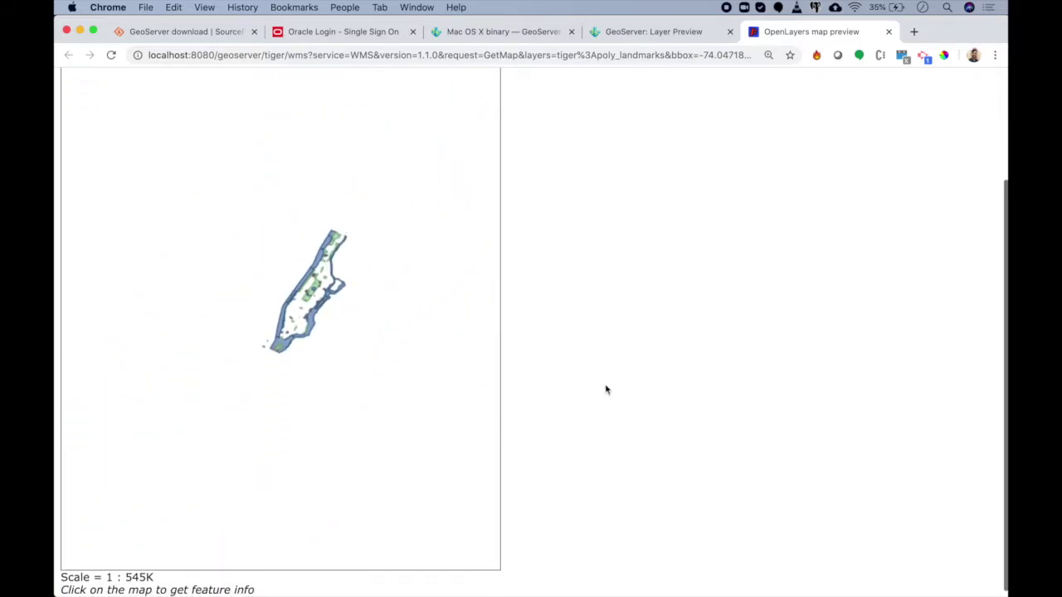
{"action": "scroll", "coordinate": [307, 371], "scroll_direction": "up", "scroll_amount": 2}
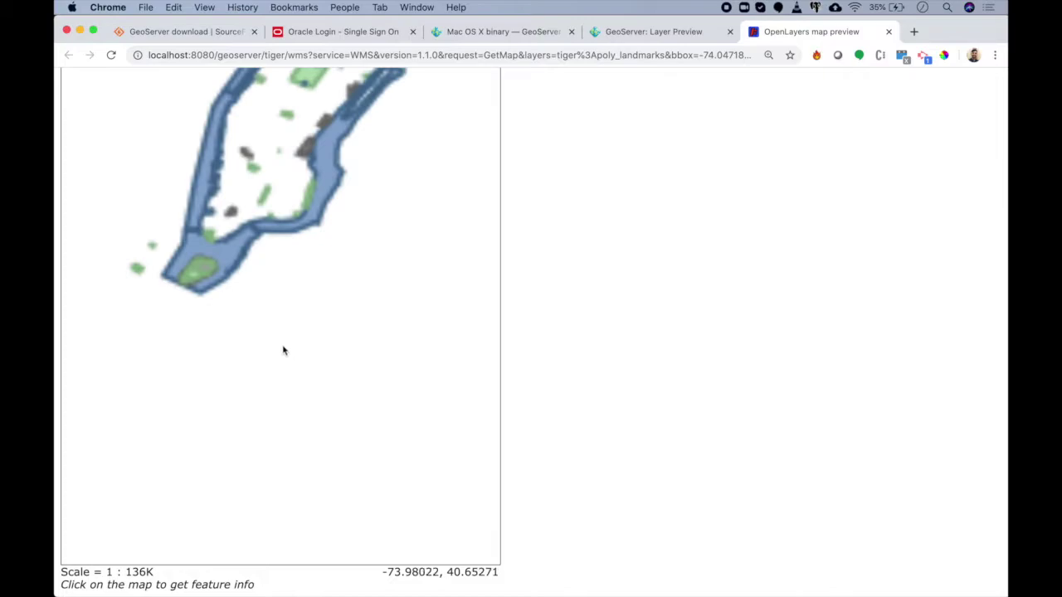
{"action": "left_click", "coordinate": [230, 262]}
Pan north and get feature info for the Hudson River and Central Park
{"action": "scroll", "coordinate": [604, 310], "scroll_direction": "down", "scroll_amount": 4}
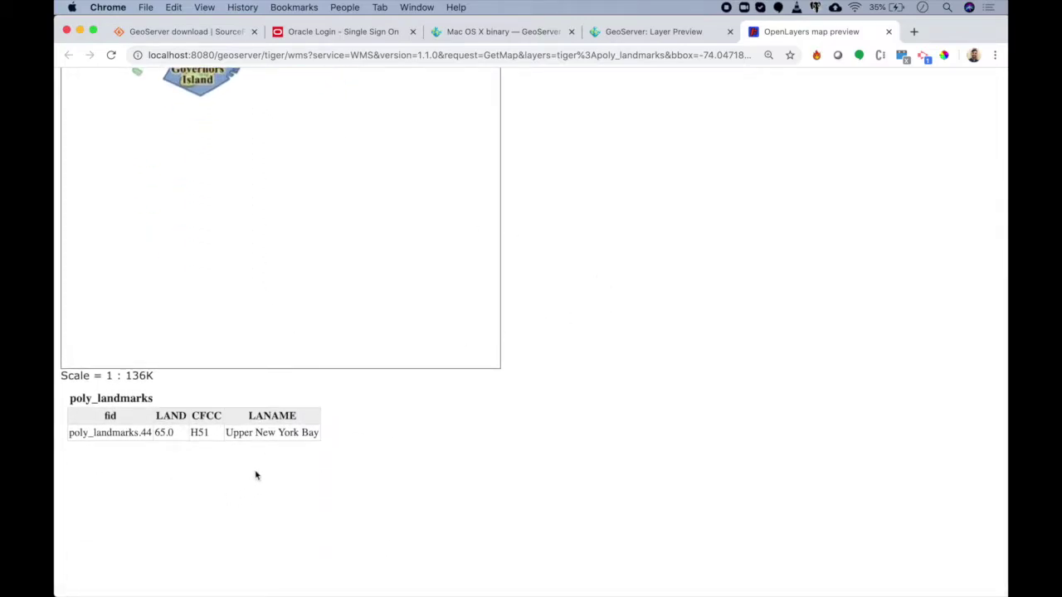
{"action": "scroll", "coordinate": [311, 532], "scroll_direction": "up", "scroll_amount": 2}
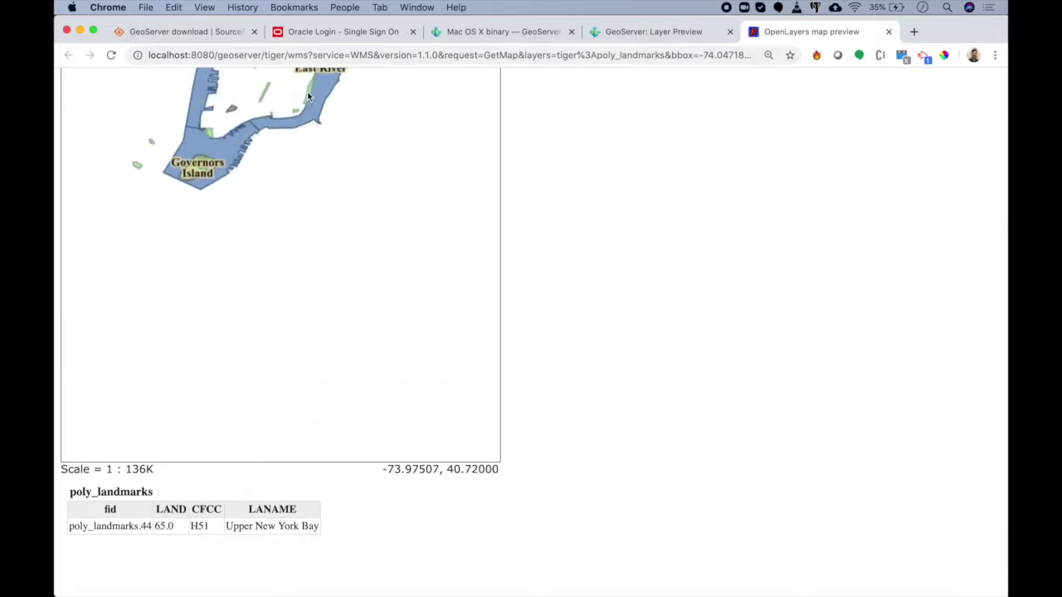
{"action": "left_click", "coordinate": [206, 91]}
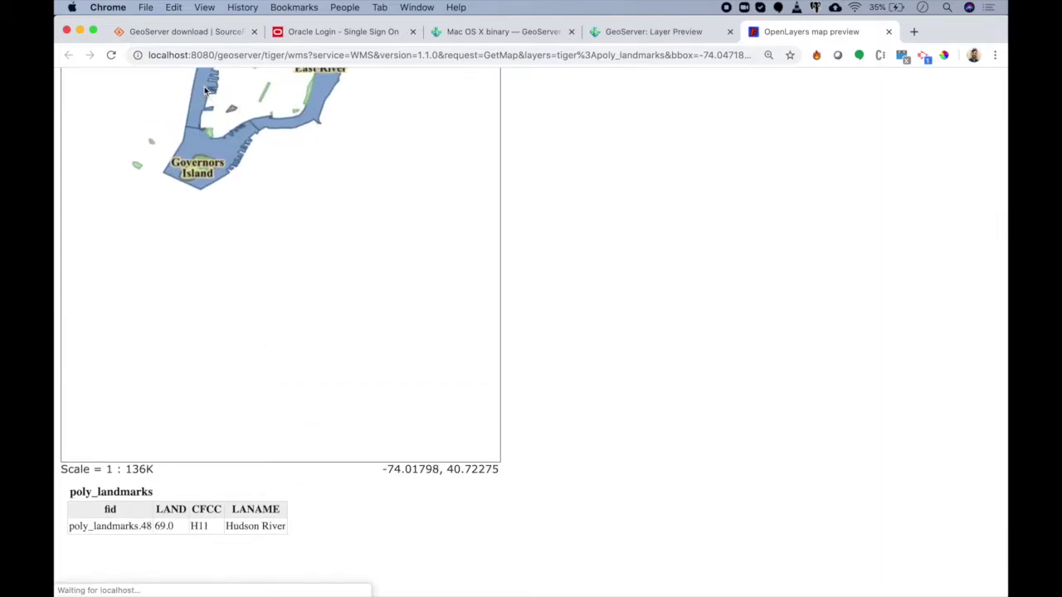
{"action": "left_click_drag", "start_coordinate": [260, 149], "coordinate": [259, 441]}
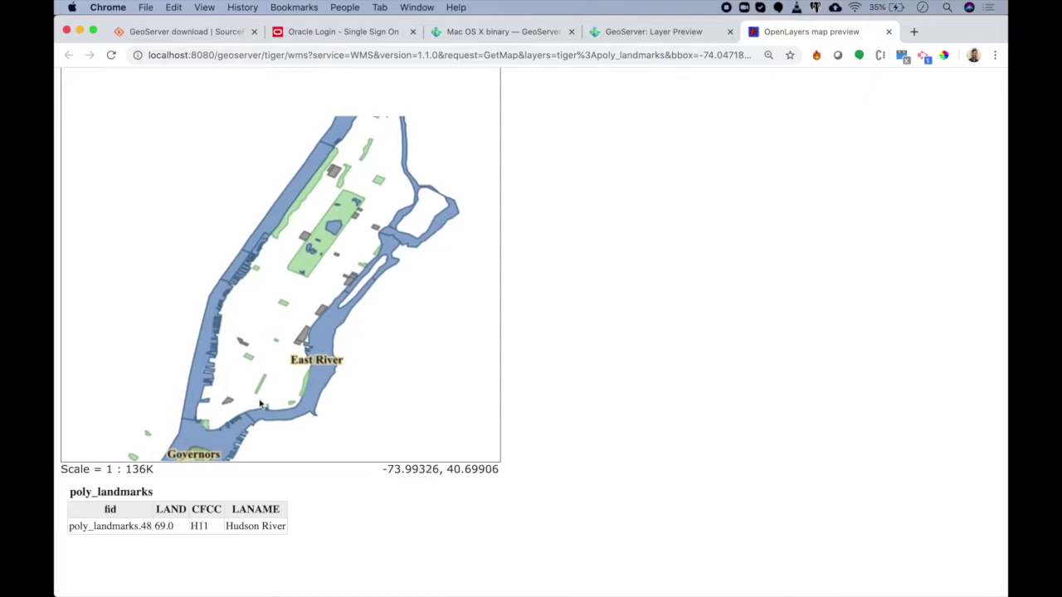
{"action": "left_click", "coordinate": [315, 243]}
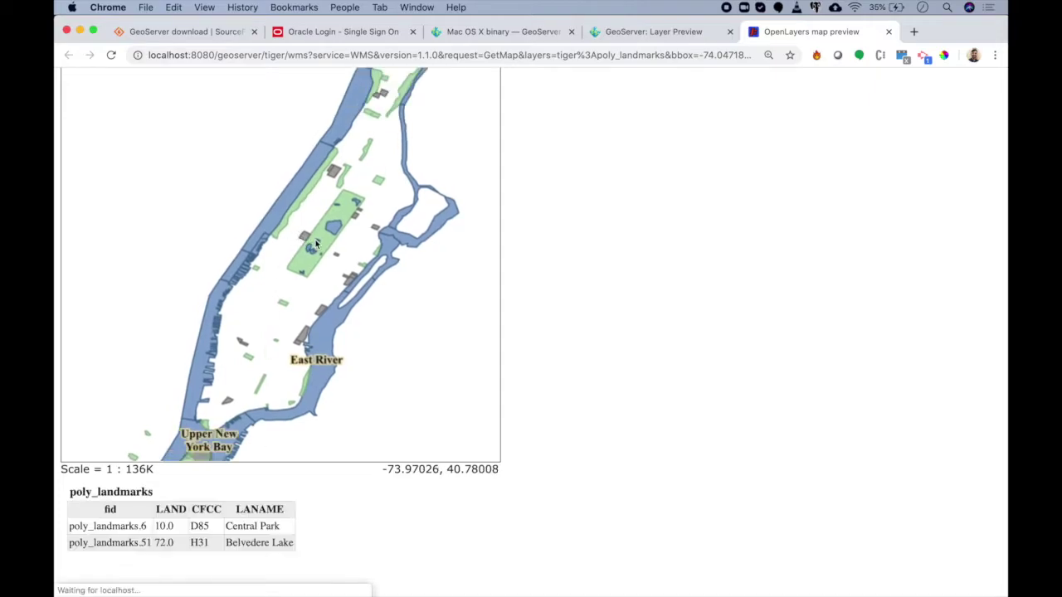
{"action": "left_click", "coordinate": [293, 190]}
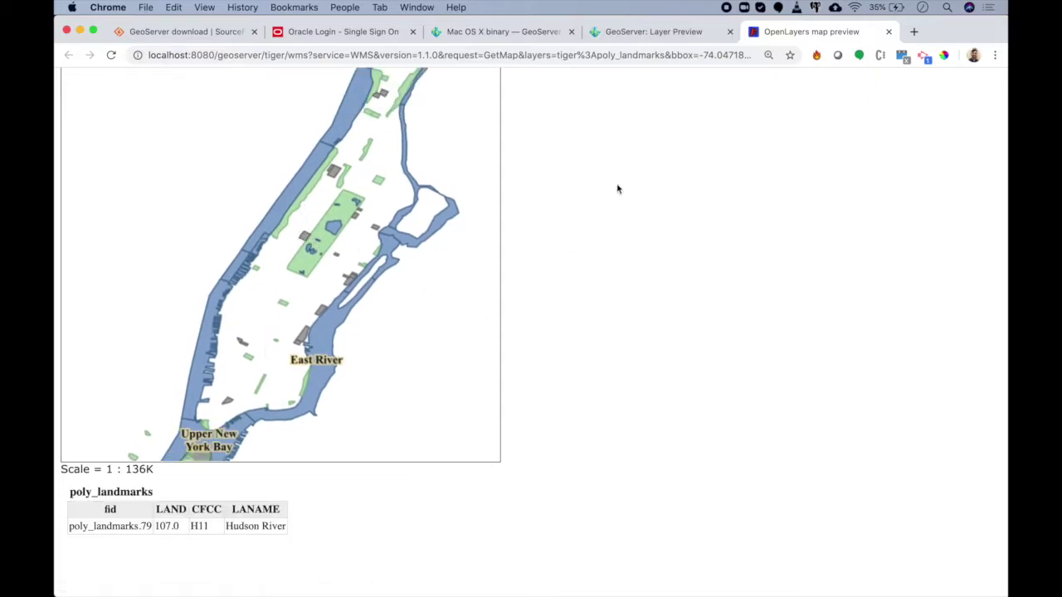
View the tiger:poly_landmarks WFS GML output, then return to the Layer Preview list
{"action": "left_click", "coordinate": [656, 33]}
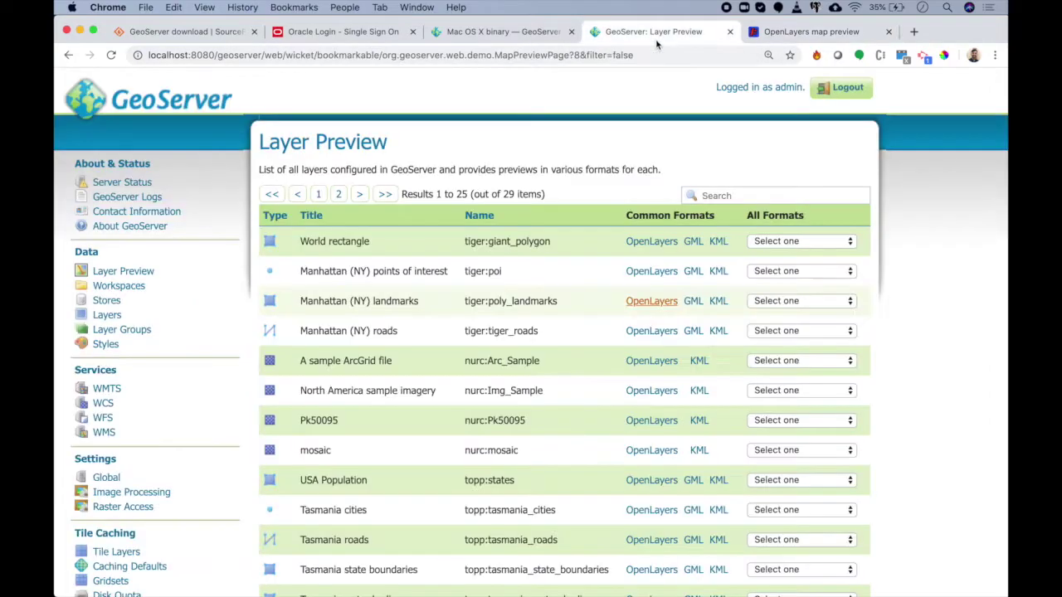
{"action": "left_click", "coordinate": [698, 304]}
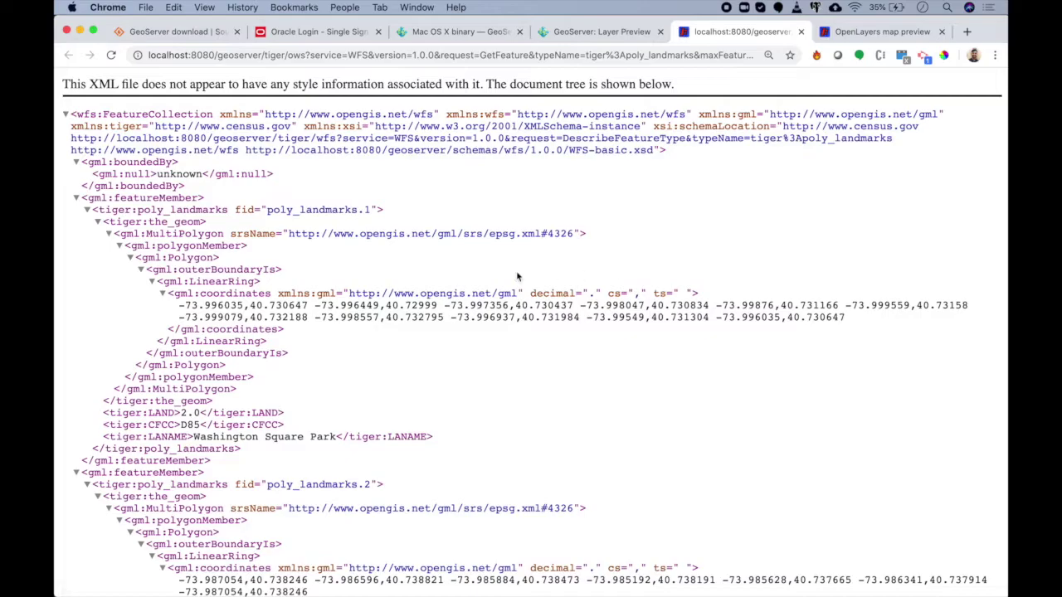
{"action": "scroll", "coordinate": [516, 273], "scroll_direction": "down", "scroll_amount": 10}
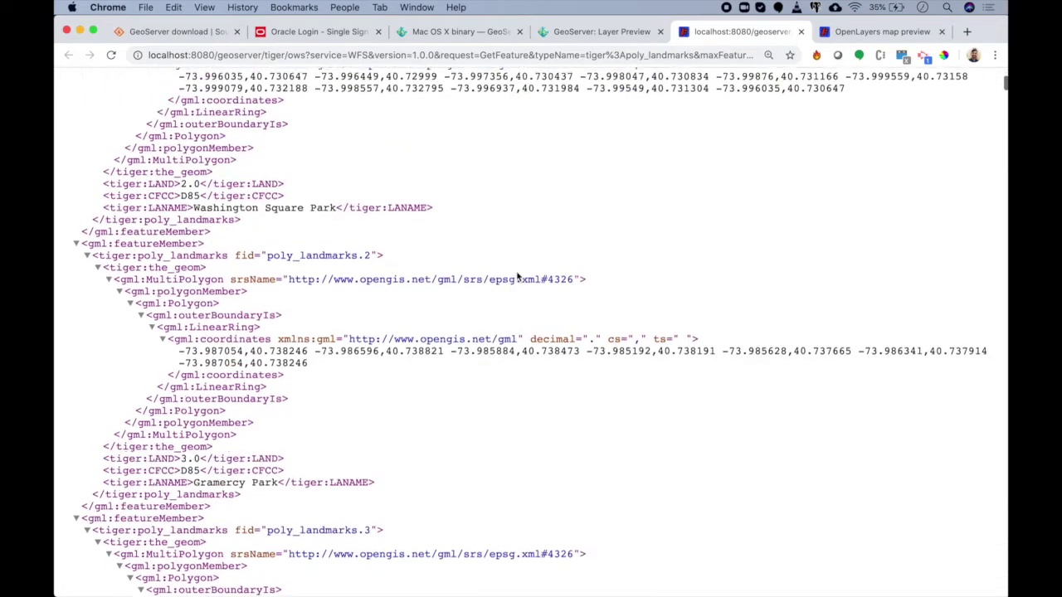
{"action": "scroll", "coordinate": [516, 272], "scroll_direction": "down", "scroll_amount": 15}
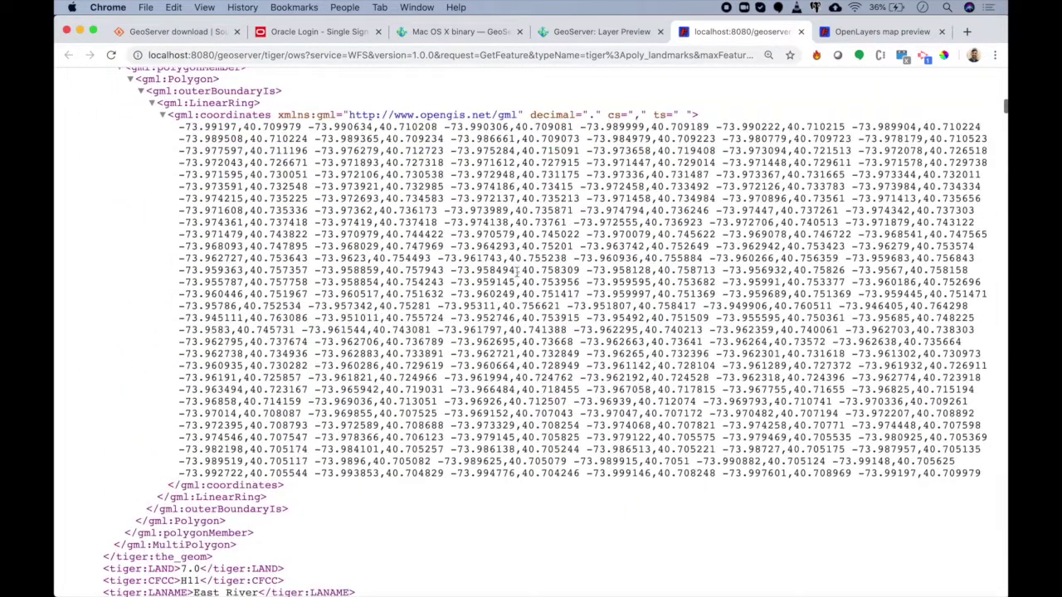
{"action": "scroll", "coordinate": [516, 274], "scroll_direction": "down", "scroll_amount": 10}
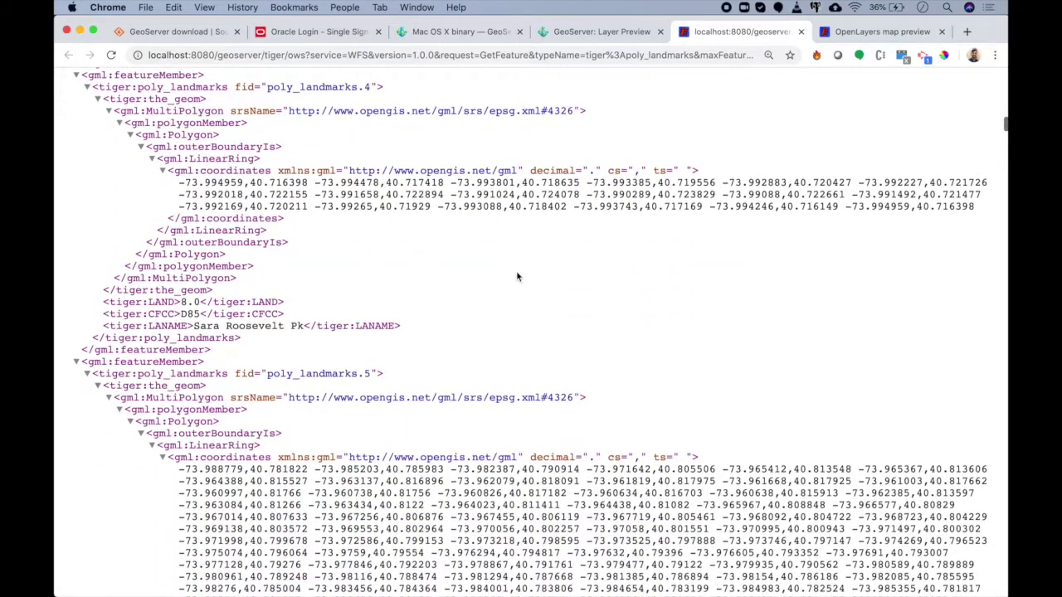
{"action": "scroll", "coordinate": [516, 274], "scroll_direction": "down", "scroll_amount": 20}
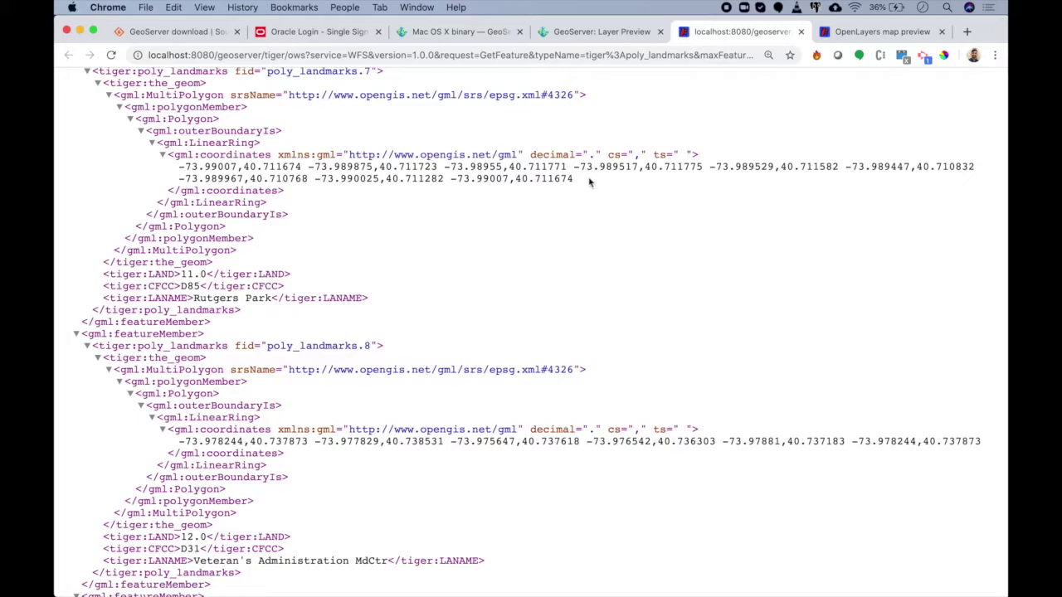
{"action": "left_click", "coordinate": [598, 31]}
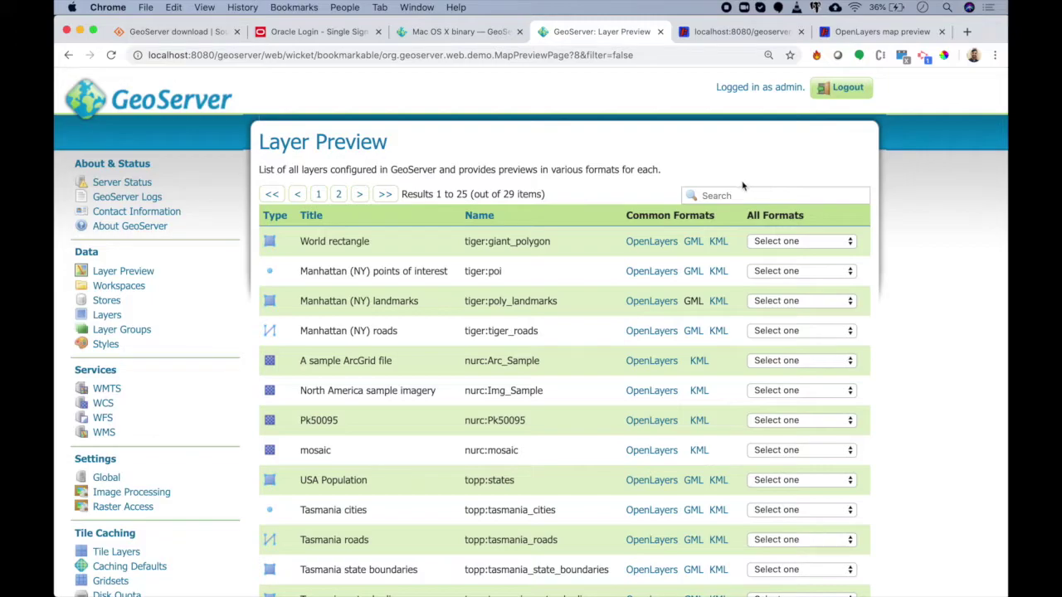
Download poly_landmarks as KML and inspect its InvalidSRS EPSG:4326 error in TextEdit
{"action": "left_click", "coordinate": [719, 303]}
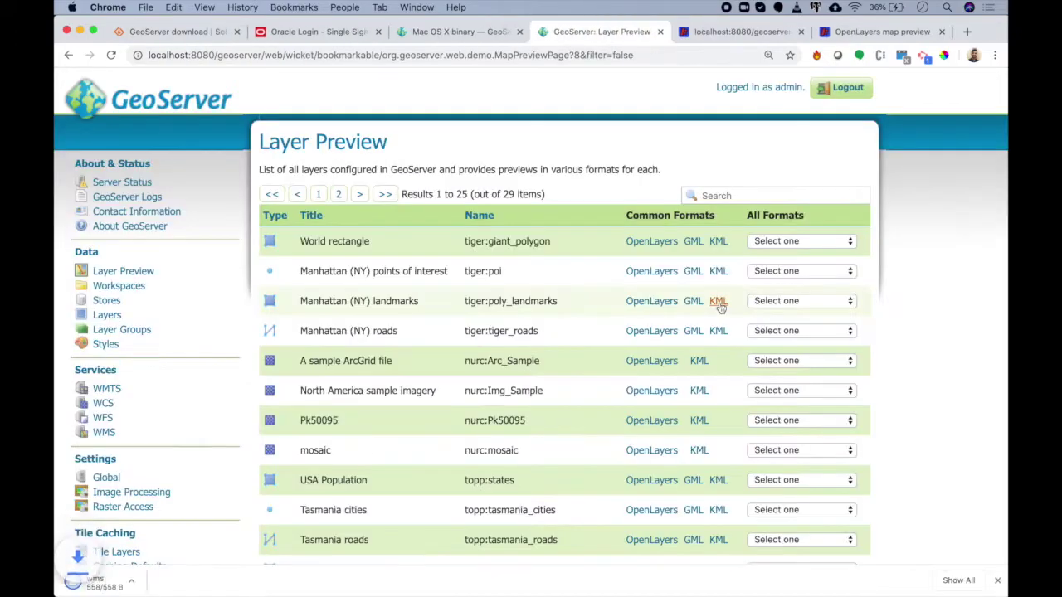
{"action": "left_click", "coordinate": [119, 581]}
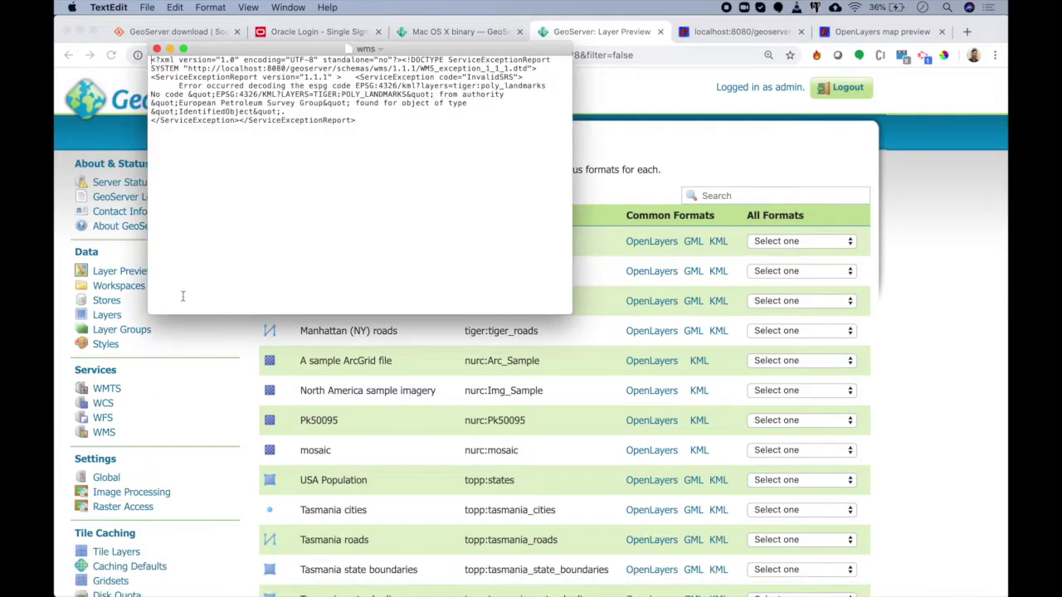
{"action": "left_click", "coordinate": [155, 49]}
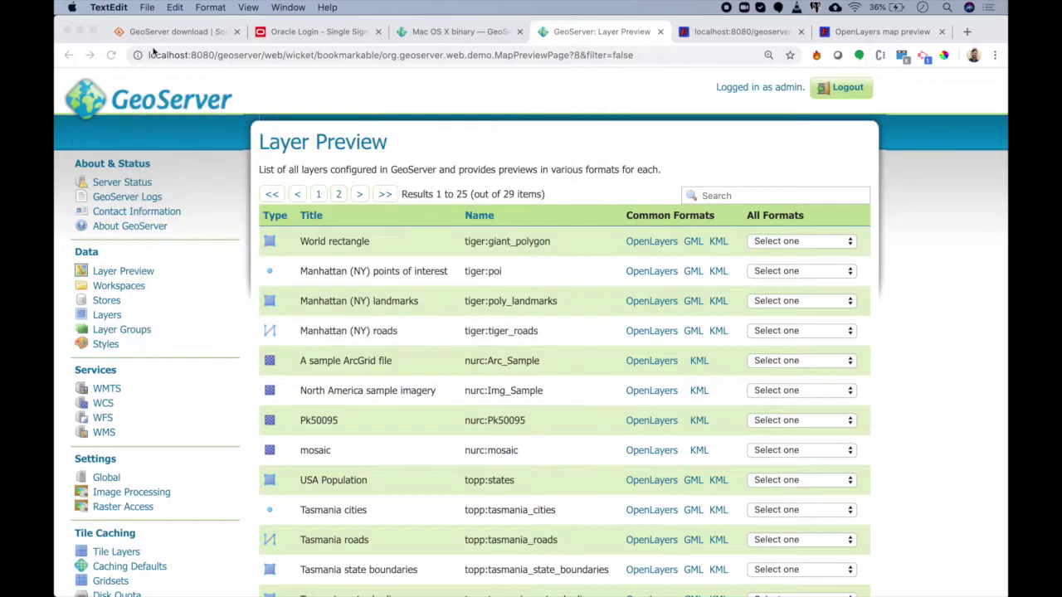
{"action": "left_click", "coordinate": [771, 304]}
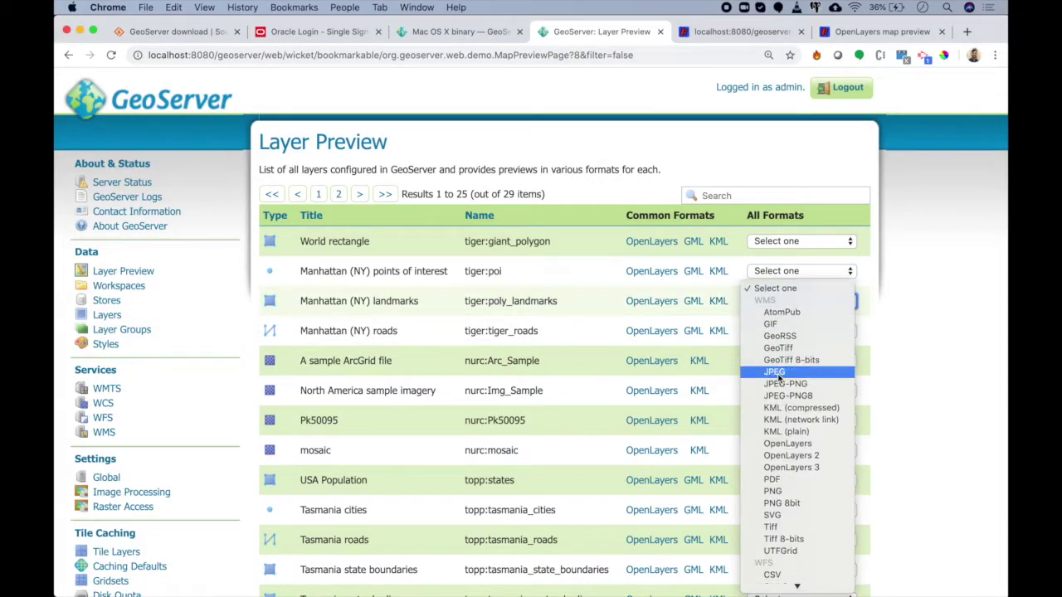
Export poly_landmarks from the All Formats list as TIFF, PDF and GeoJSON
{"action": "scroll", "coordinate": [778, 378], "scroll_direction": "down", "scroll_amount": 3}
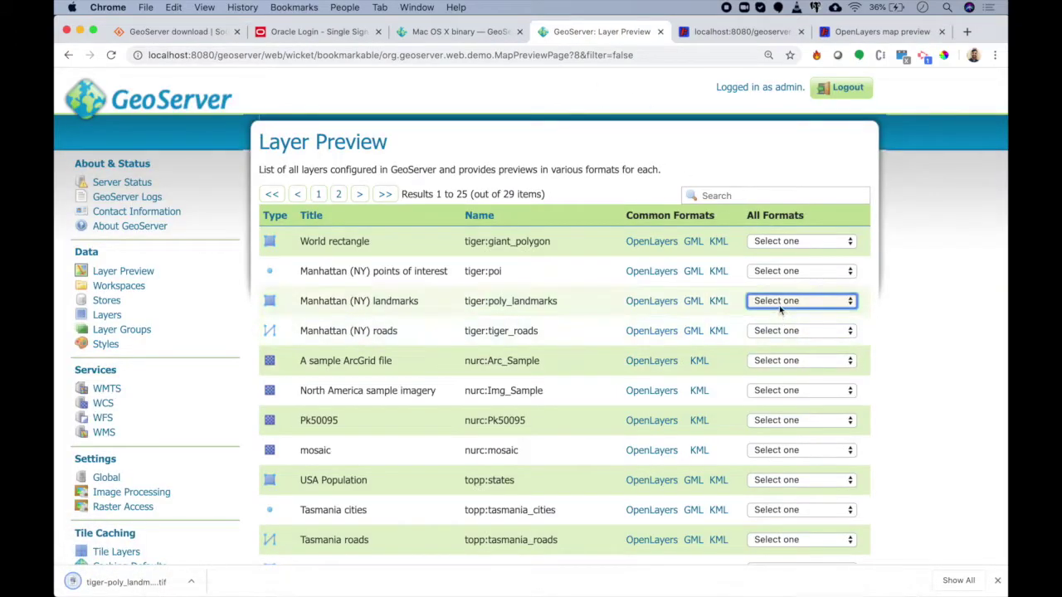
{"action": "left_click", "coordinate": [784, 302]}
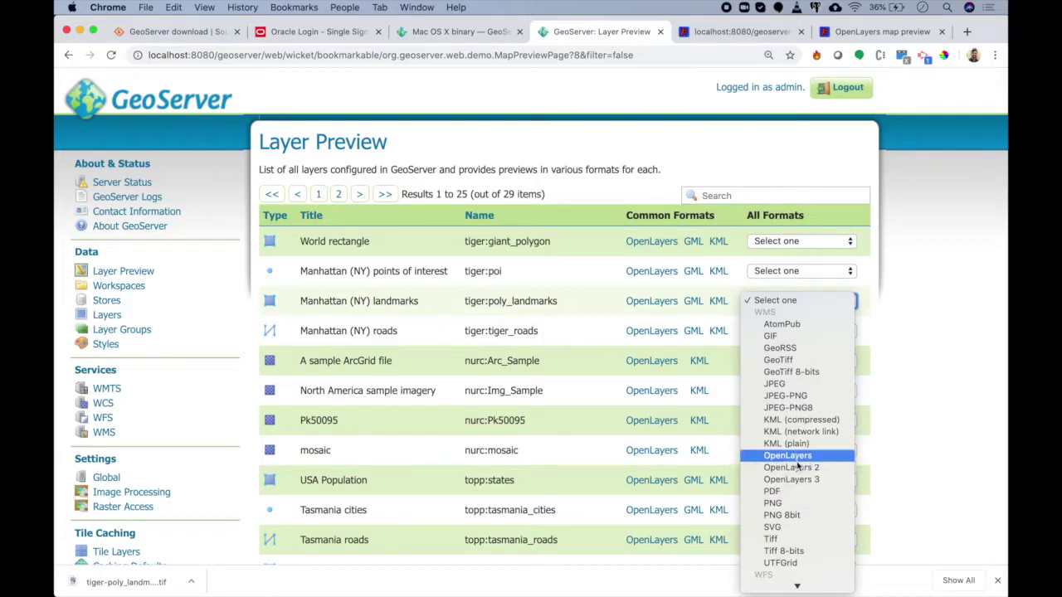
{"action": "scroll", "coordinate": [793, 491], "scroll_direction": "down", "scroll_amount": 3}
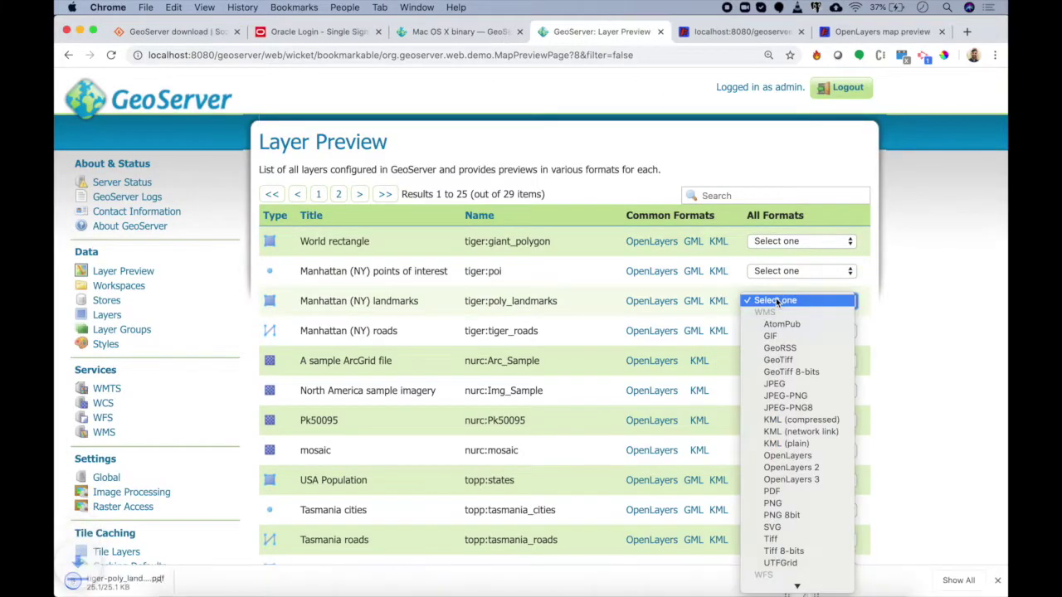
{"action": "scroll", "coordinate": [776, 303], "scroll_direction": "down", "scroll_amount": 3}
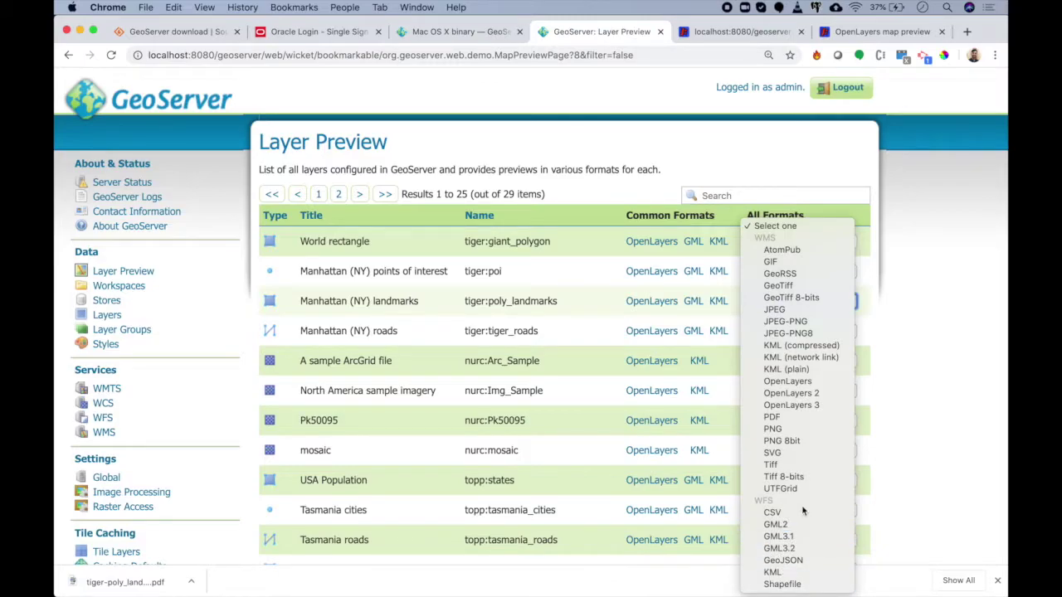
{"action": "left_click", "coordinate": [796, 561]}
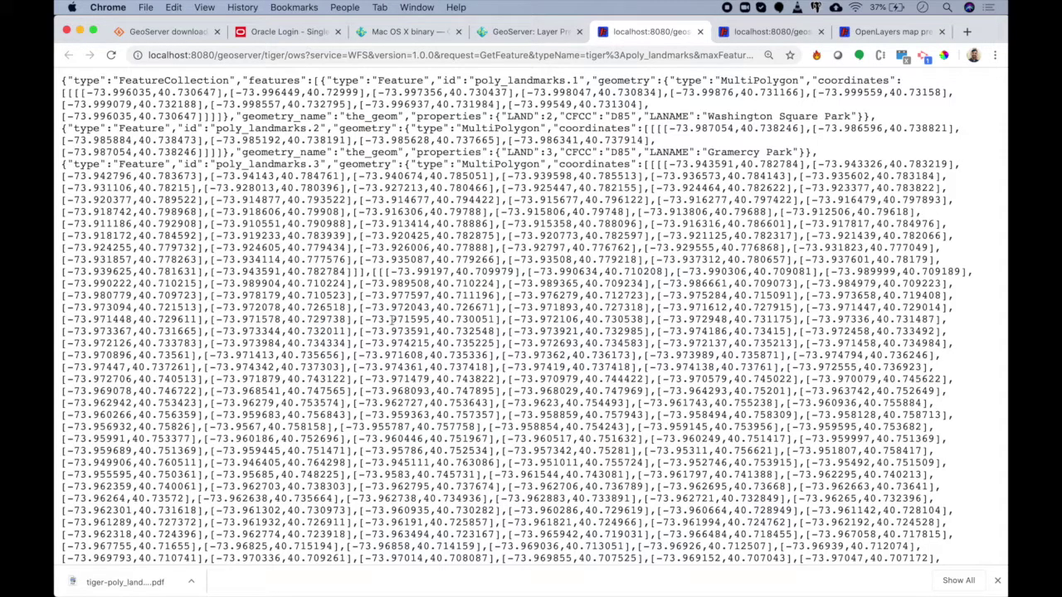
Go back to the 29-layer preview list, leaving the GeoJSON tab open
{"action": "left_click", "coordinate": [502, 31]}
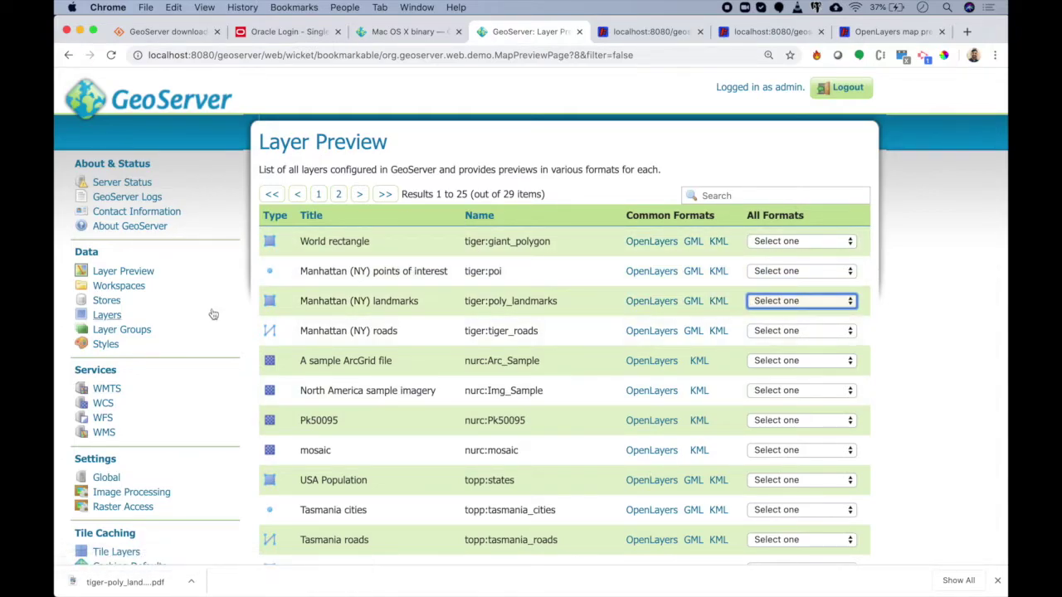
View the eight workspaces, garud as default, and open the New Workspace form
{"action": "scroll", "coordinate": [162, 286], "scroll_direction": "down", "scroll_amount": 3}
{"action": "scroll", "coordinate": [133, 286], "scroll_direction": "up", "scroll_amount": 3}
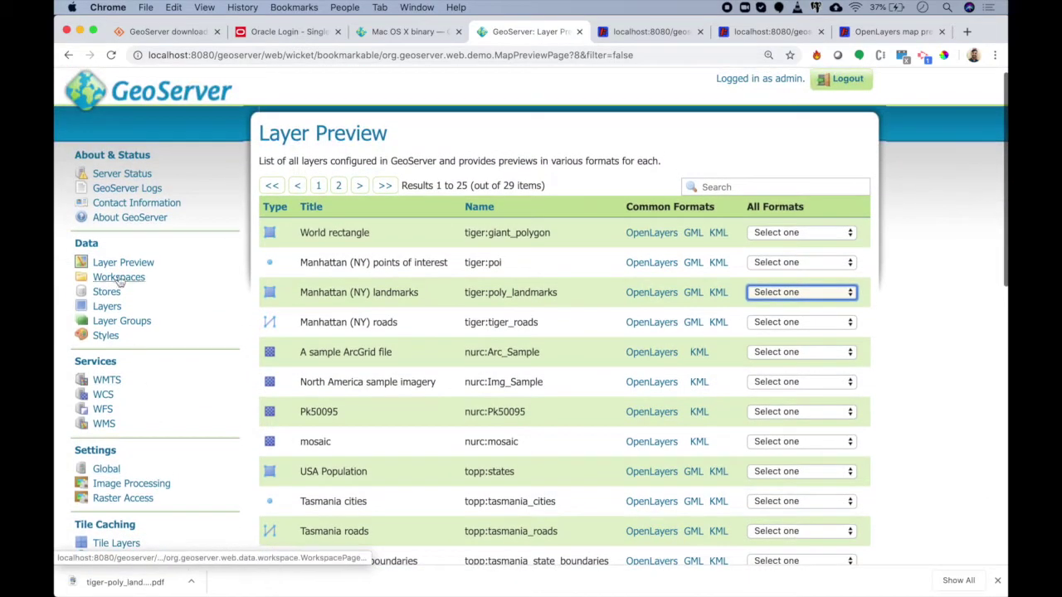
{"action": "left_click", "coordinate": [118, 277]}
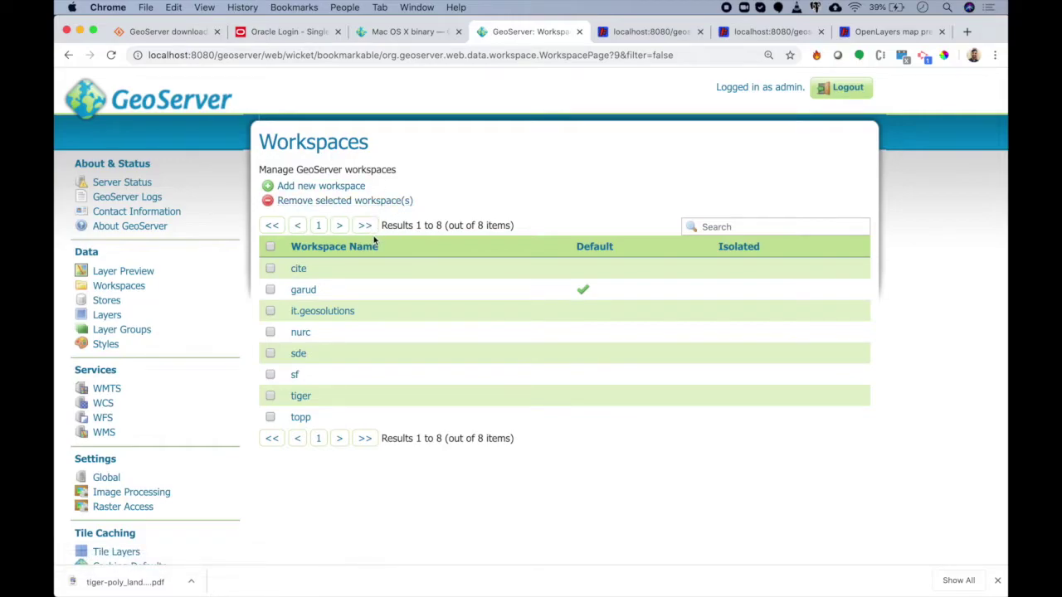
{"action": "left_click", "coordinate": [347, 187]}
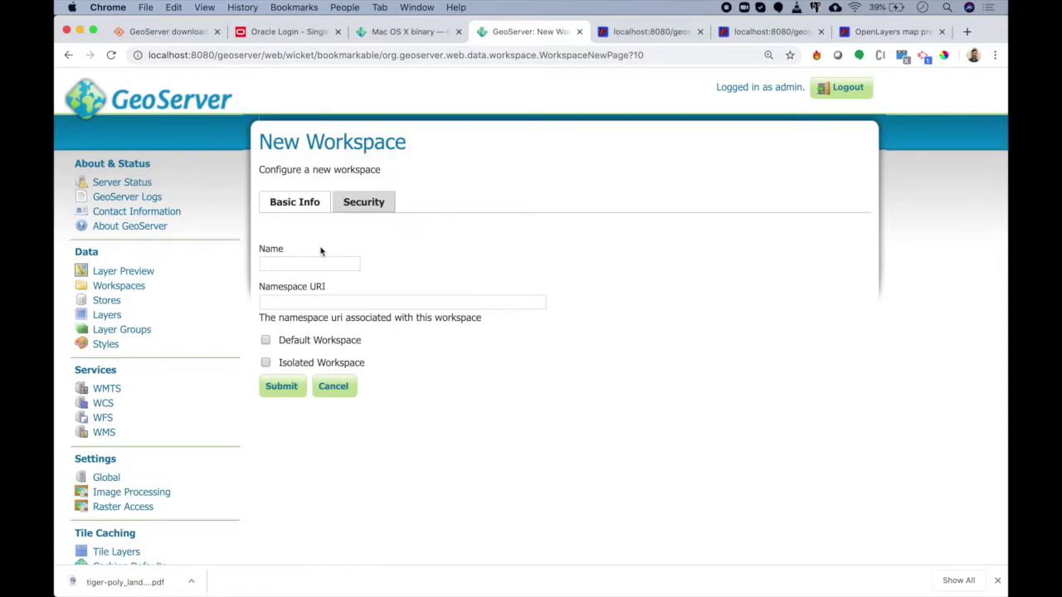
Create the ProjectName workspace with namespace URI ProjectName and mark it as the default
{"action": "left_click", "coordinate": [309, 262]}
{"action": "type", "text": "Pro"}
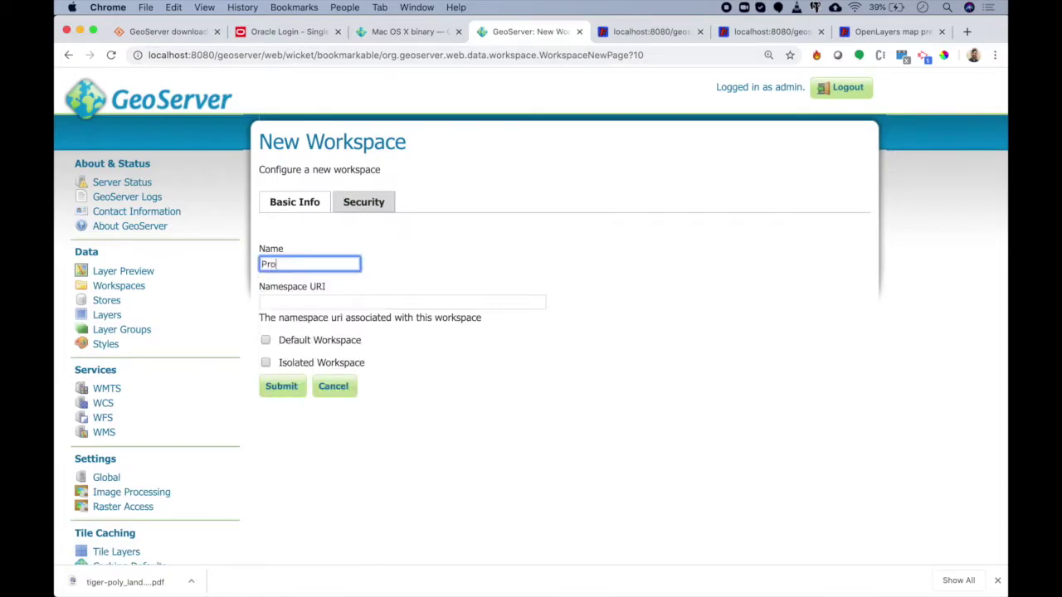
{"action": "type", "text": "jectName"}
{"action": "key", "text": "Tab"}
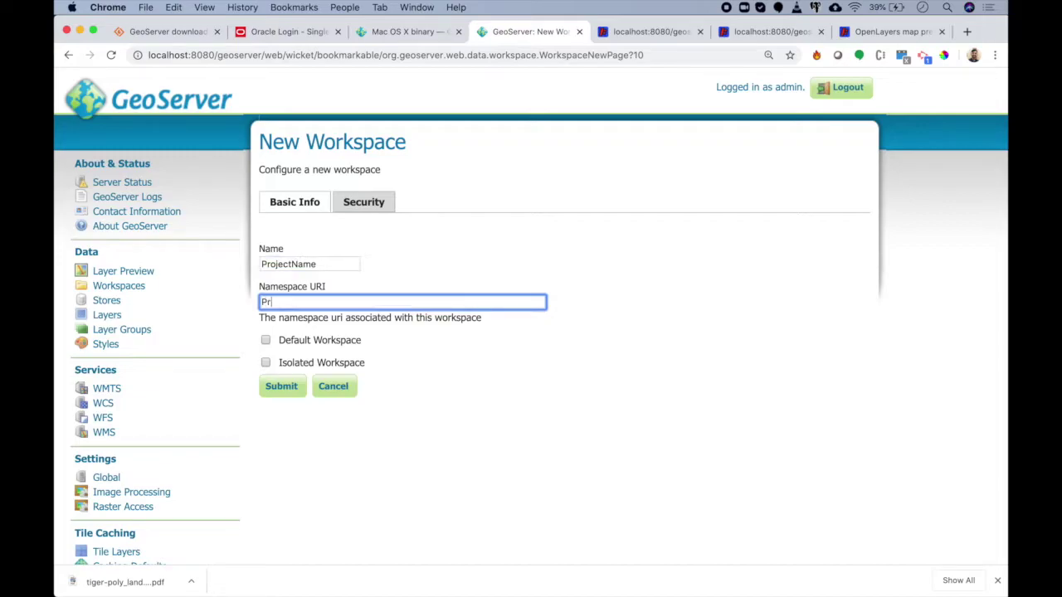
{"action": "type", "text": "ProjectName"}
{"action": "left_click", "coordinate": [265, 341]}
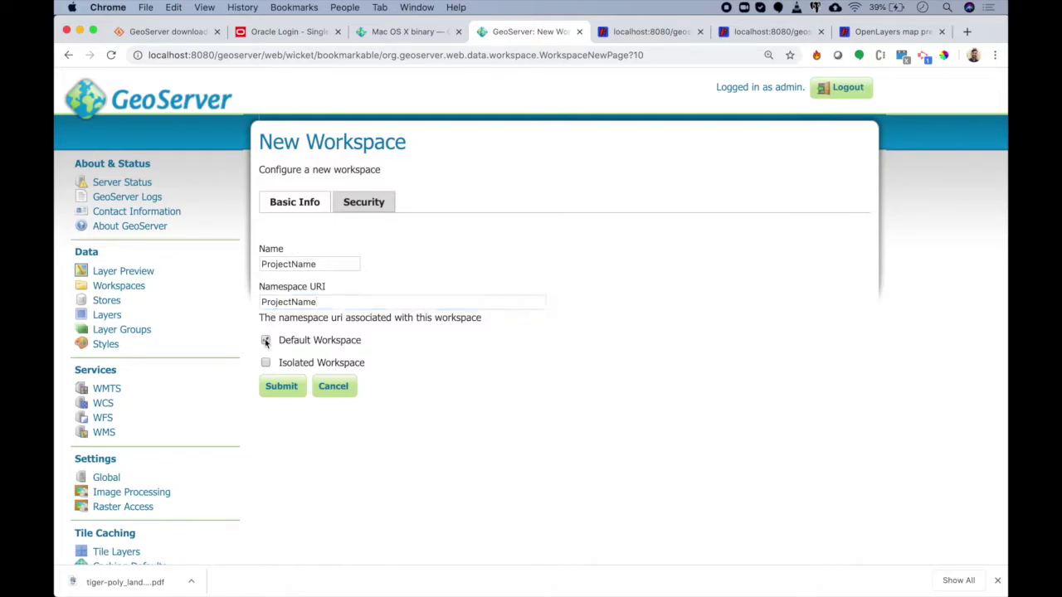
{"action": "left_click", "coordinate": [282, 385]}
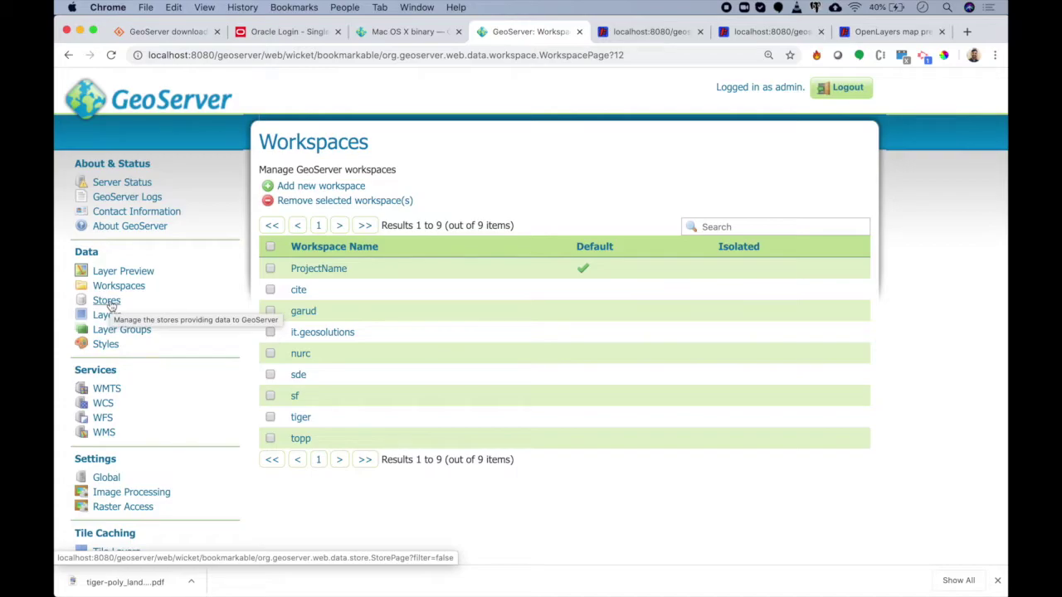
Browse the 17 data stores with their workspaces and types, then begin adding a new store
{"action": "left_click", "coordinate": [107, 303]}
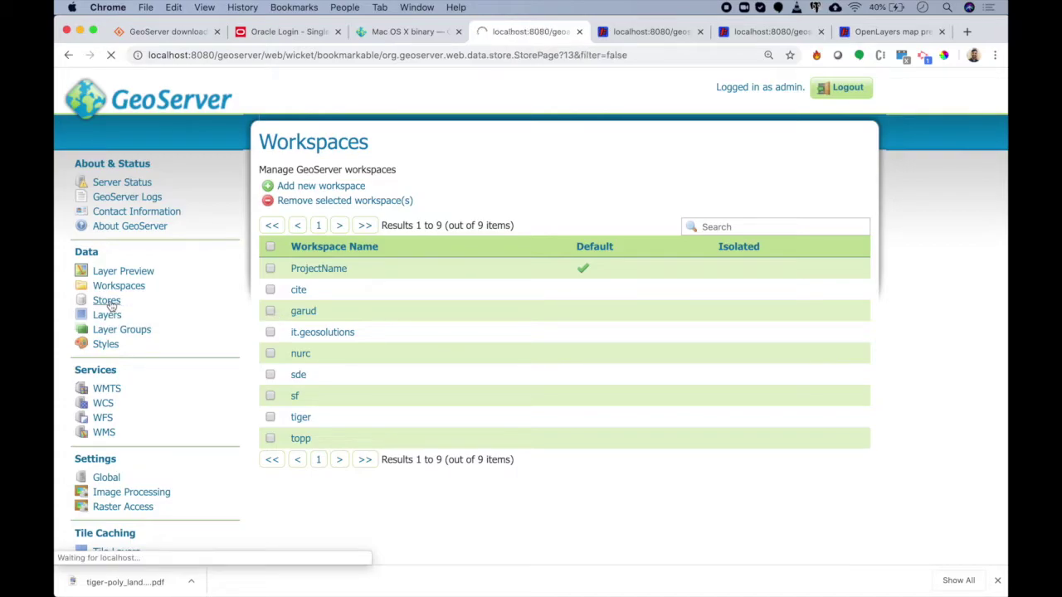
{"action": "scroll", "coordinate": [236, 307], "scroll_direction": "down", "scroll_amount": 3}
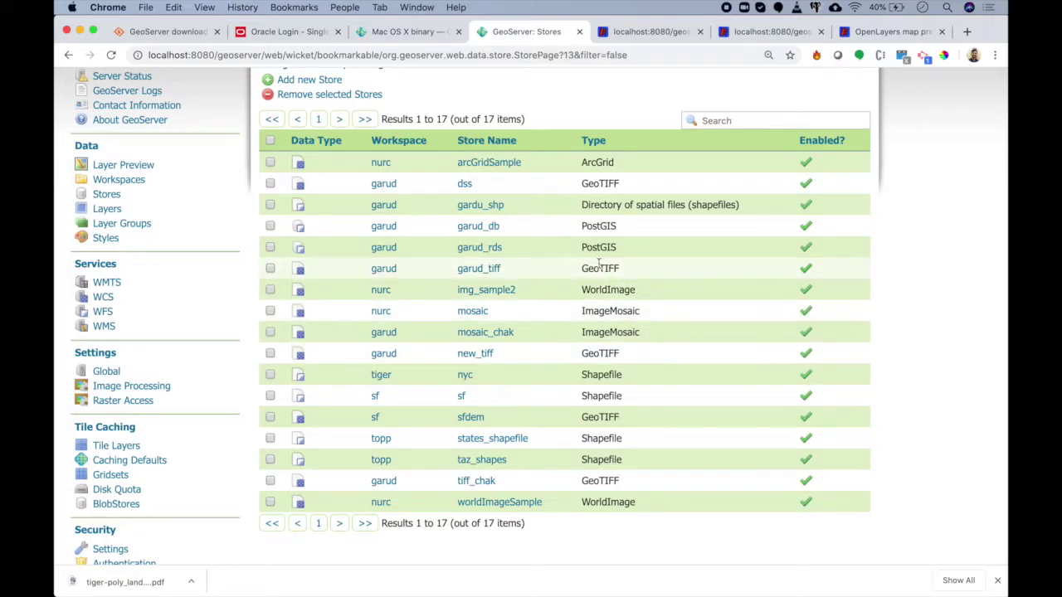
{"action": "scroll", "coordinate": [594, 417], "scroll_direction": "up", "scroll_amount": 1}
{"action": "scroll", "coordinate": [594, 417], "scroll_direction": "up", "scroll_amount": 2}
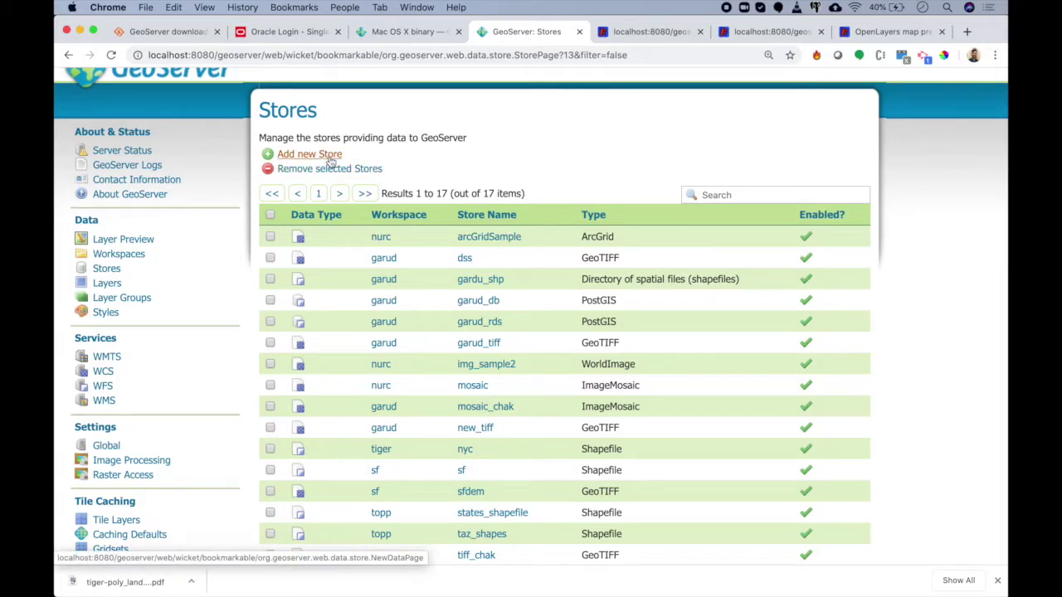
{"action": "left_click", "coordinate": [330, 161]}
Look over the vector, raster and cascaded WMS/WMTS source types available for a new store
{"action": "scroll", "coordinate": [330, 158], "scroll_direction": "down", "scroll_amount": 1}
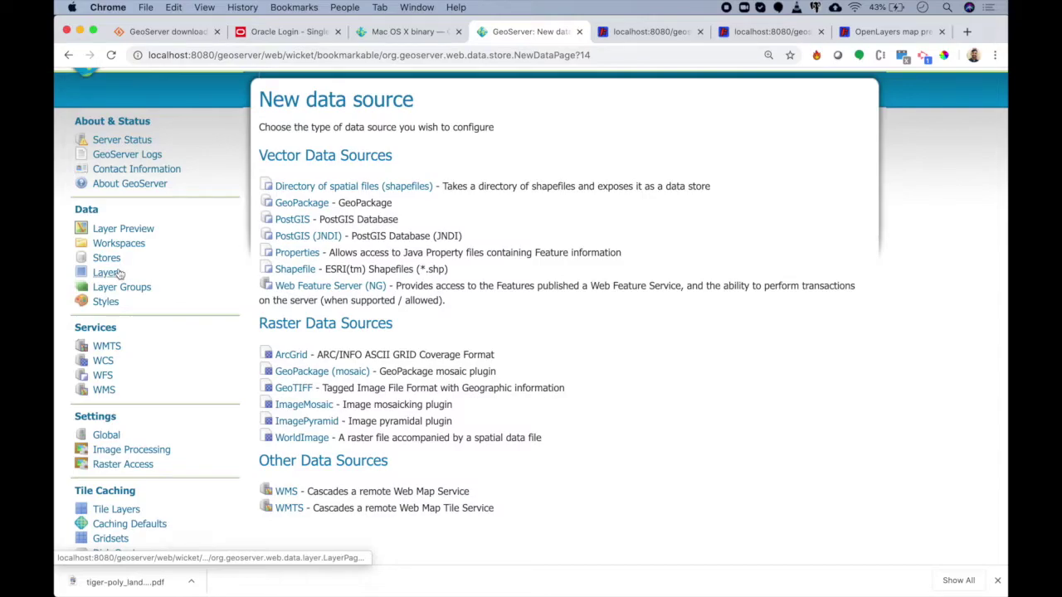
{"action": "left_click", "coordinate": [120, 273]}
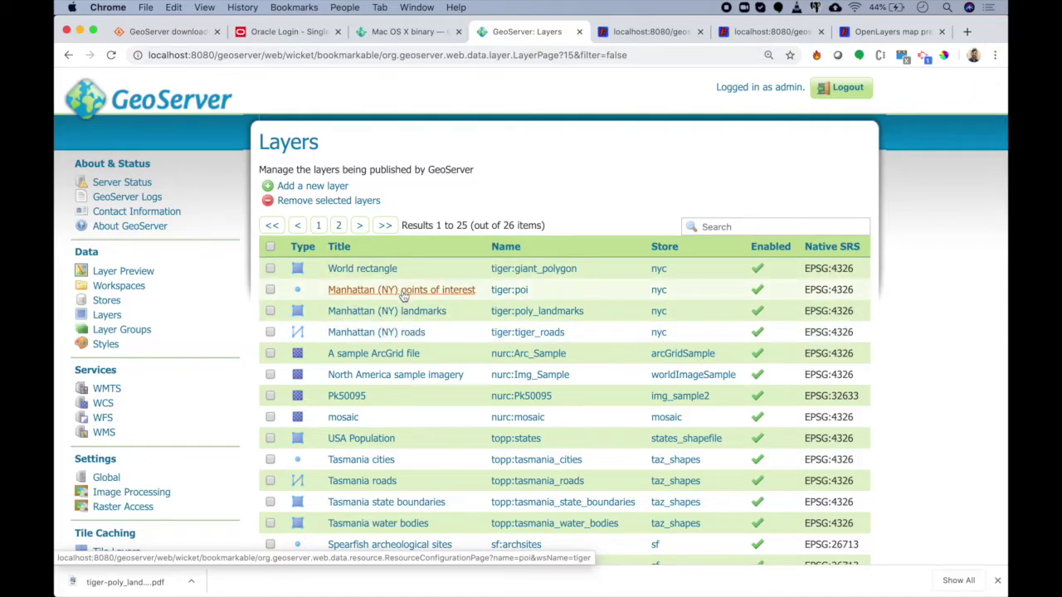
Page through both pages of the 26 layers, checking enabled status and native SRS
{"action": "scroll", "coordinate": [381, 391], "scroll_direction": "down", "scroll_amount": 2}
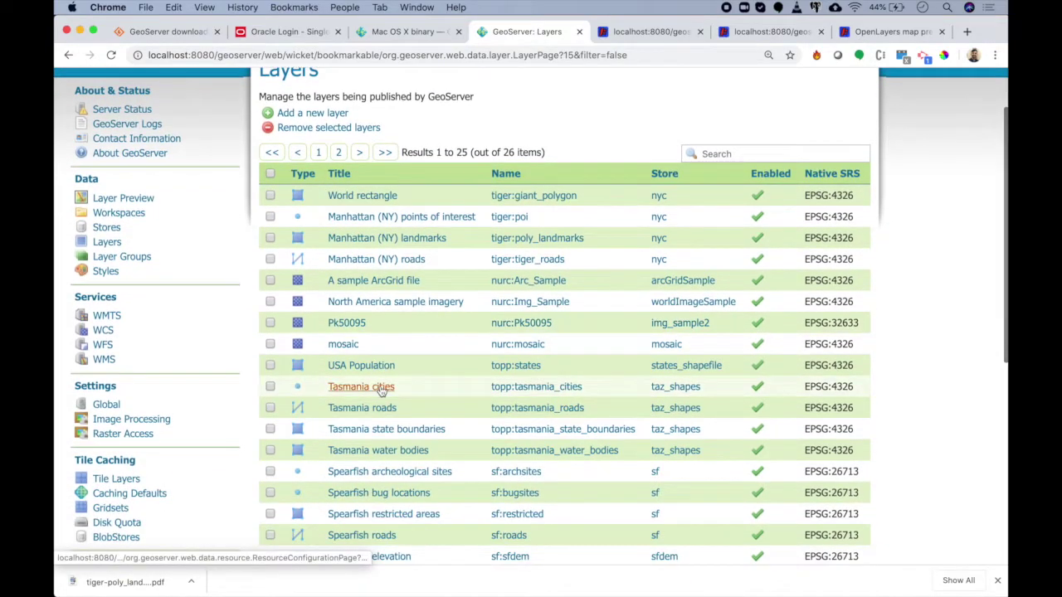
{"action": "scroll", "coordinate": [381, 390], "scroll_direction": "down", "scroll_amount": 4}
{"action": "scroll", "coordinate": [383, 384], "scroll_direction": "down", "scroll_amount": 4}
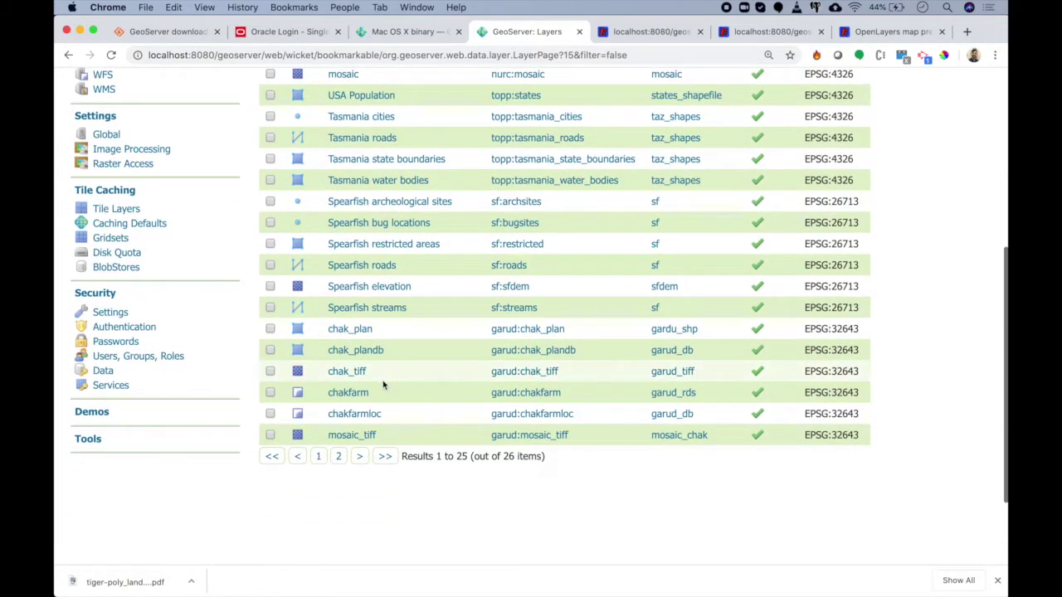
{"action": "scroll", "coordinate": [383, 384], "scroll_direction": "up", "scroll_amount": 2}
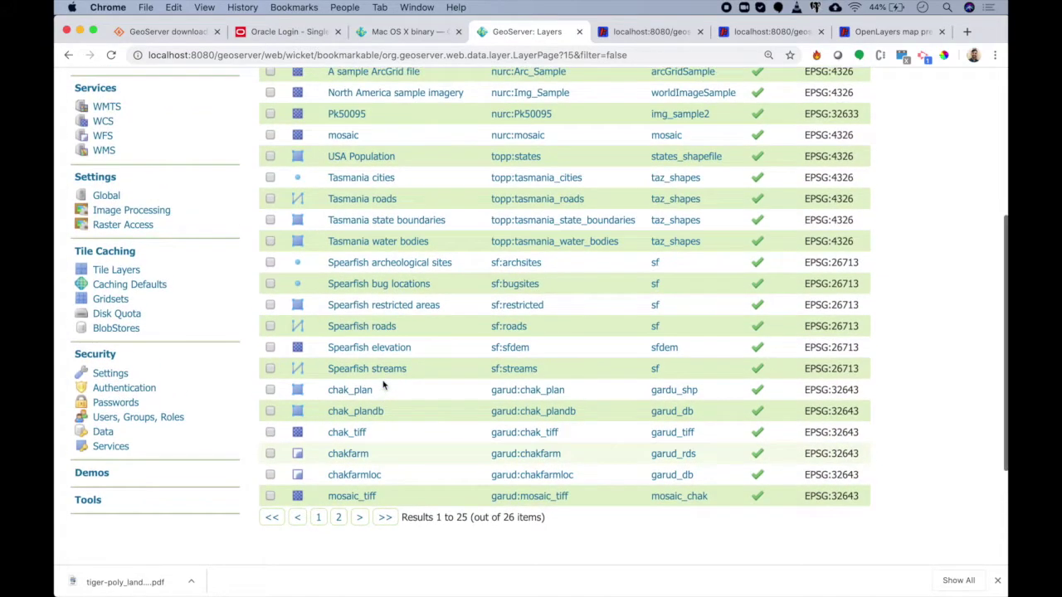
{"action": "left_click", "coordinate": [339, 517]}
{"action": "scroll", "coordinate": [394, 430], "scroll_direction": "up", "scroll_amount": 2}
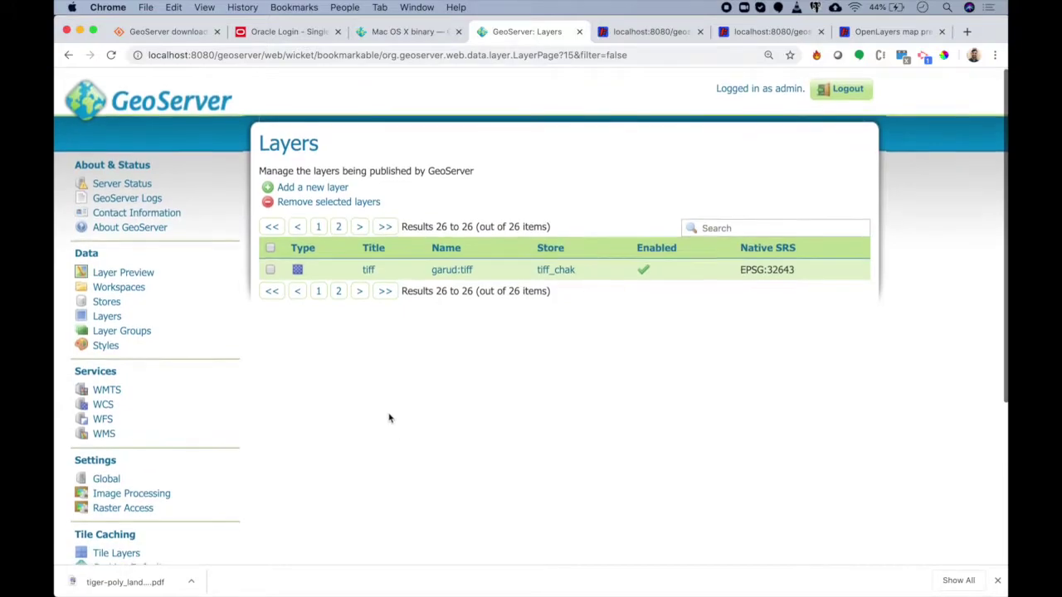
{"action": "left_click", "coordinate": [318, 289]}
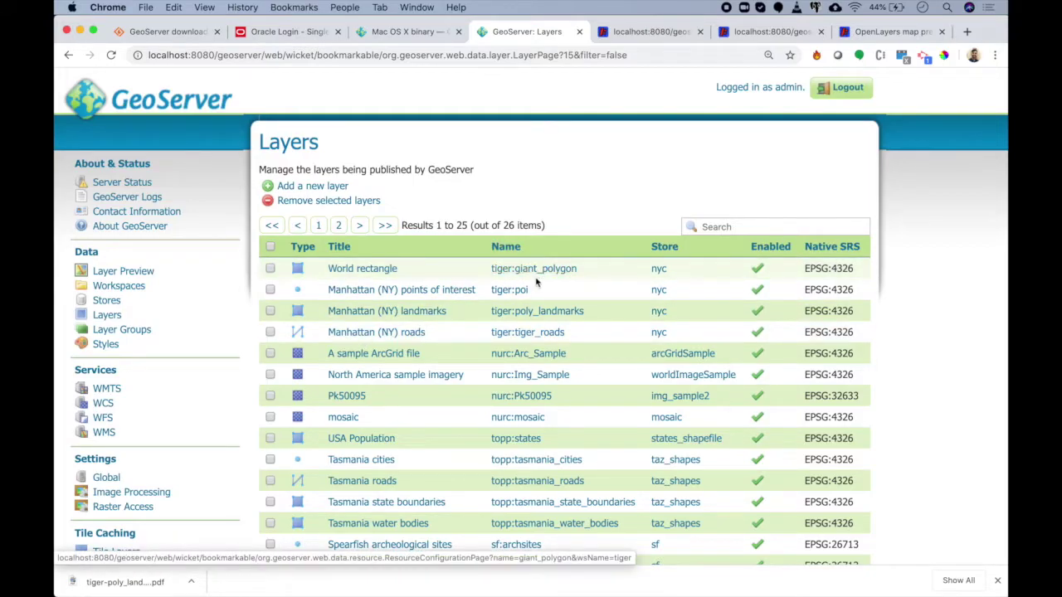
{"action": "scroll", "coordinate": [526, 327], "scroll_direction": "down", "scroll_amount": 3}
{"action": "scroll", "coordinate": [531, 307], "scroll_direction": "up", "scroll_amount": 3}
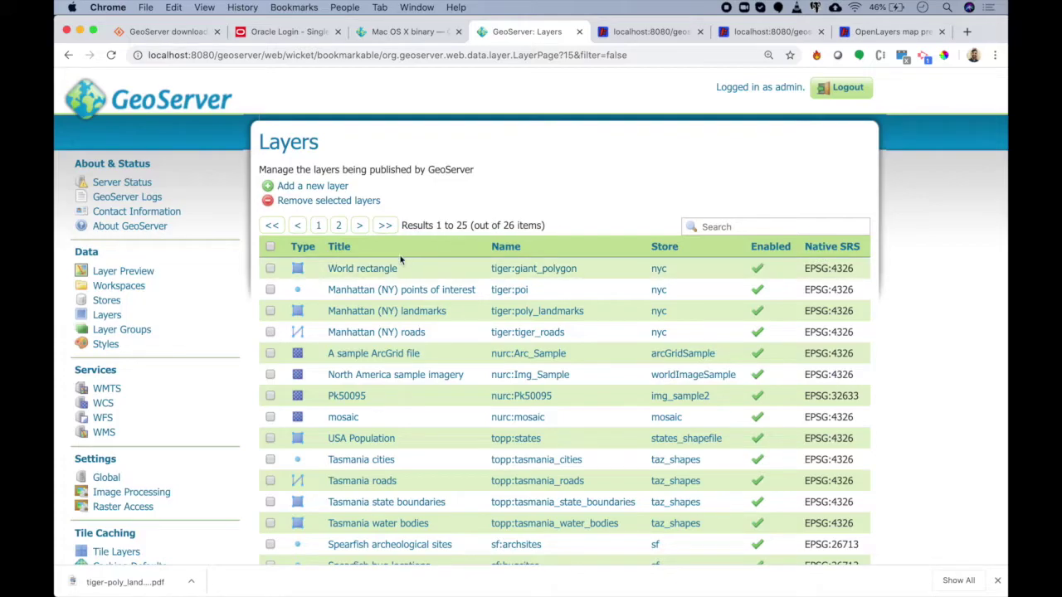
{"action": "left_click", "coordinate": [376, 269]}
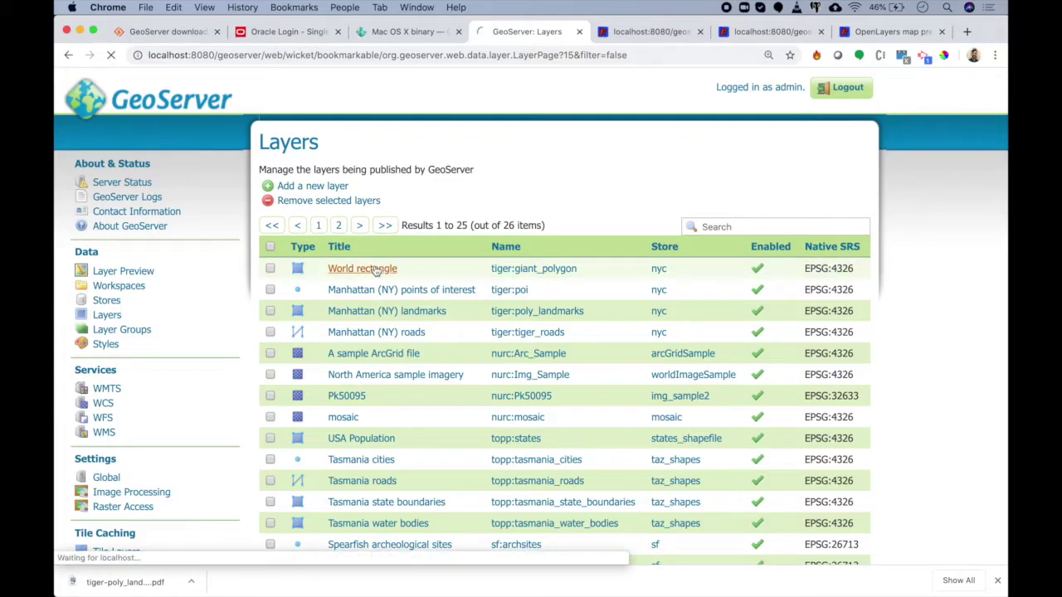
{"action": "scroll", "coordinate": [383, 283], "scroll_direction": "down", "scroll_amount": 5}
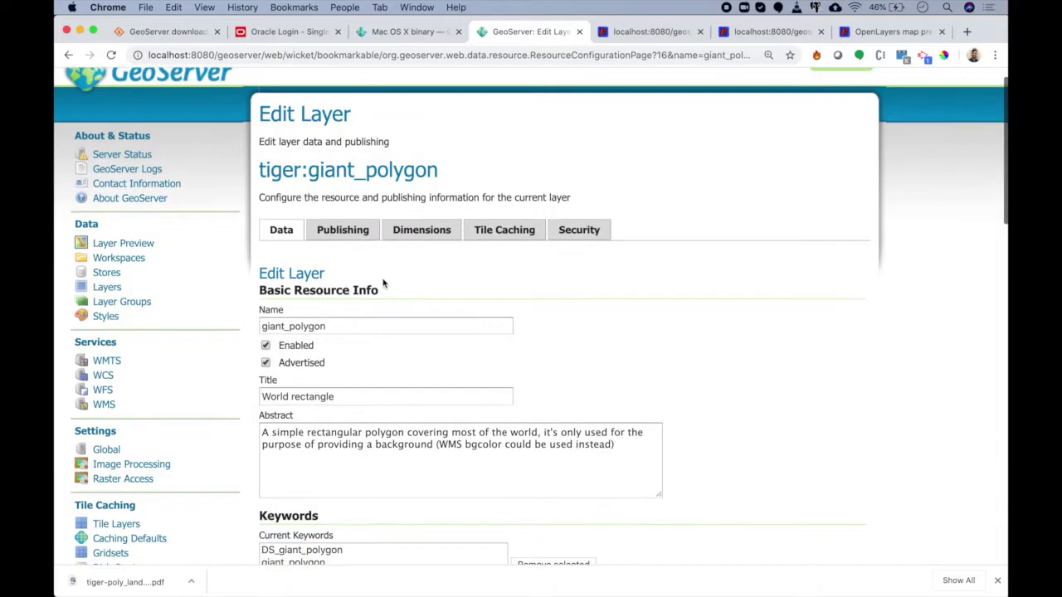
{"action": "scroll", "coordinate": [383, 283], "scroll_direction": "down", "scroll_amount": 14}
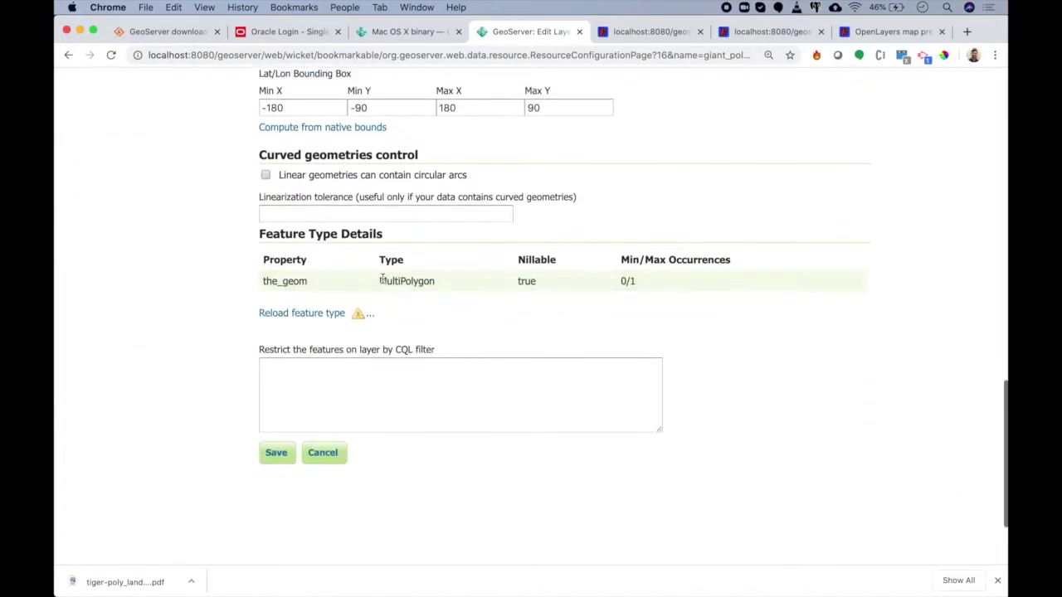
{"action": "scroll", "coordinate": [383, 283], "scroll_direction": "up", "scroll_amount": 20}
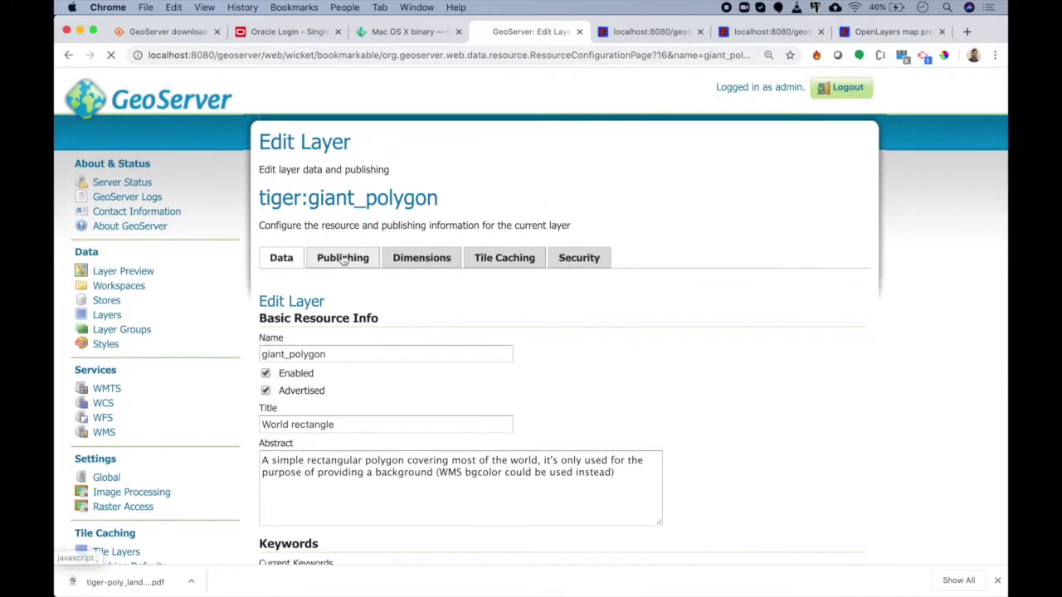
{"action": "left_click", "coordinate": [353, 261]}
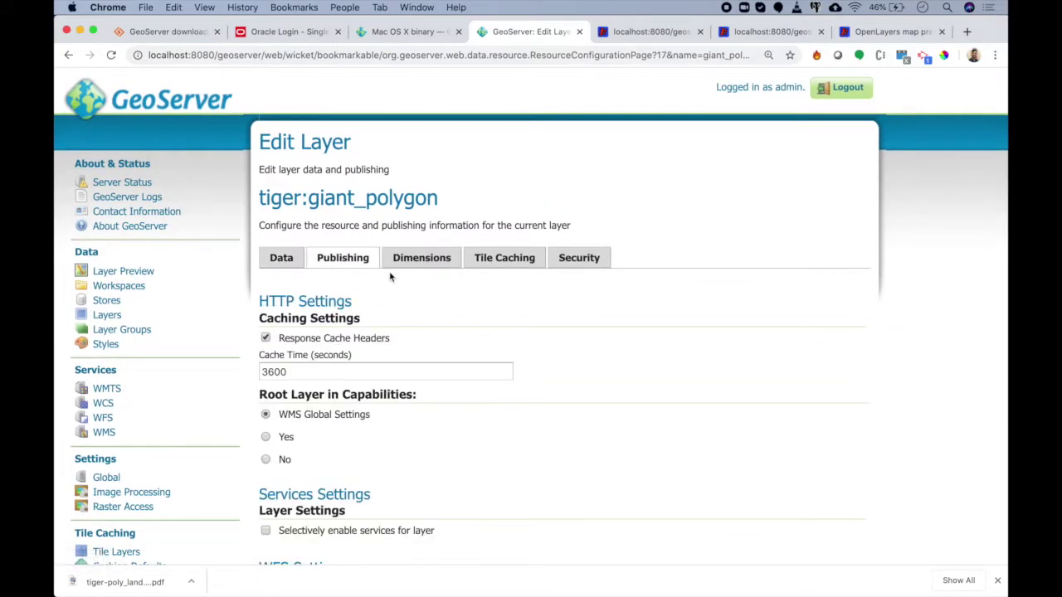
{"action": "left_click", "coordinate": [390, 265]}
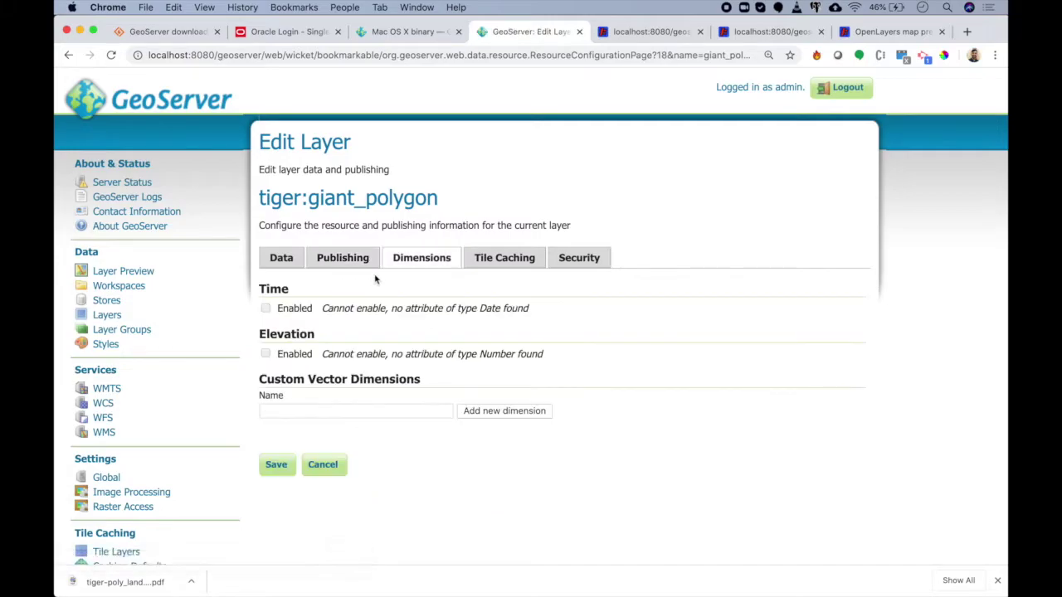
{"action": "left_click", "coordinate": [121, 316]}
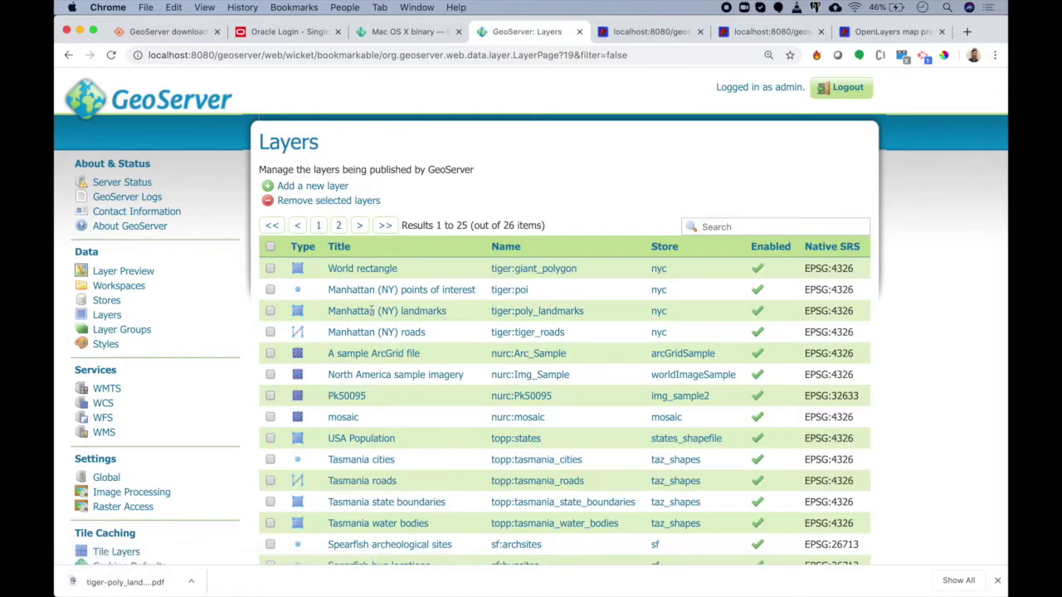
{"action": "left_click", "coordinate": [335, 187]}
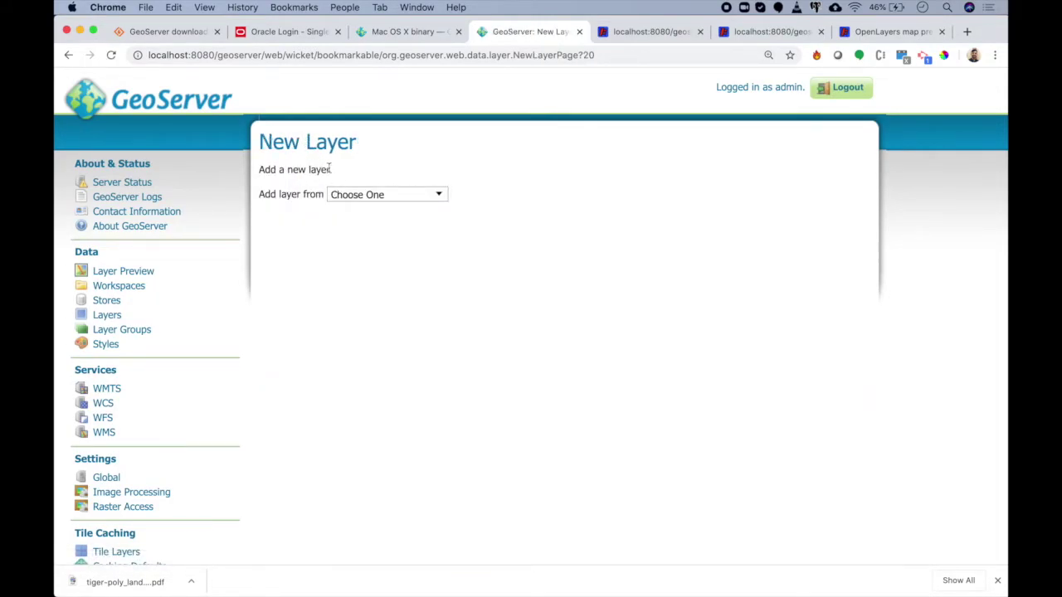
Publish biswa_chak_plan_1 from the garud:gardu_shp store and review its layer data (EPSG:32643)
{"action": "left_click", "coordinate": [348, 195]}
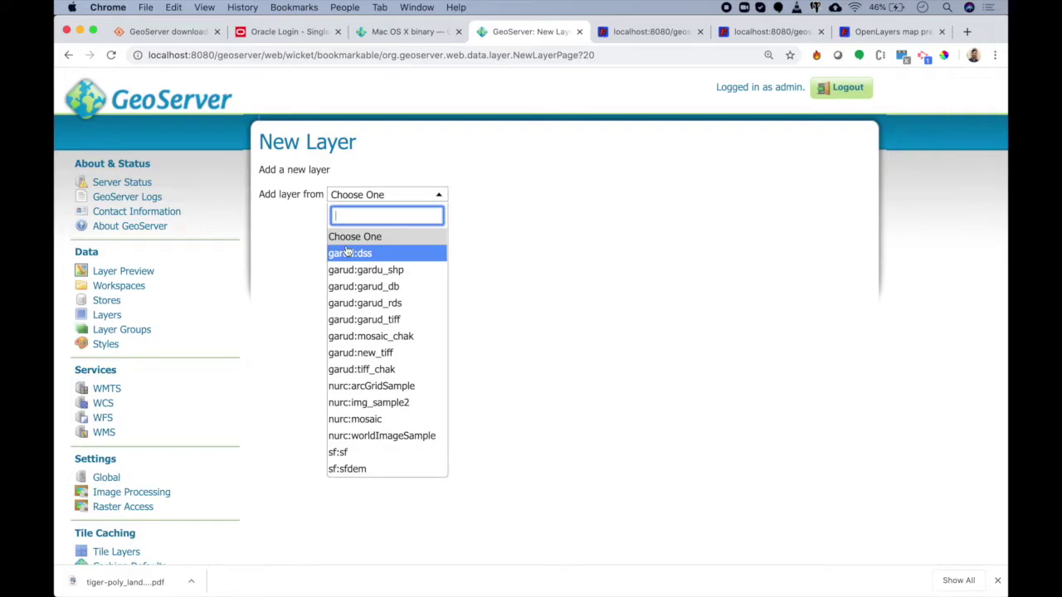
{"action": "left_click", "coordinate": [416, 273]}
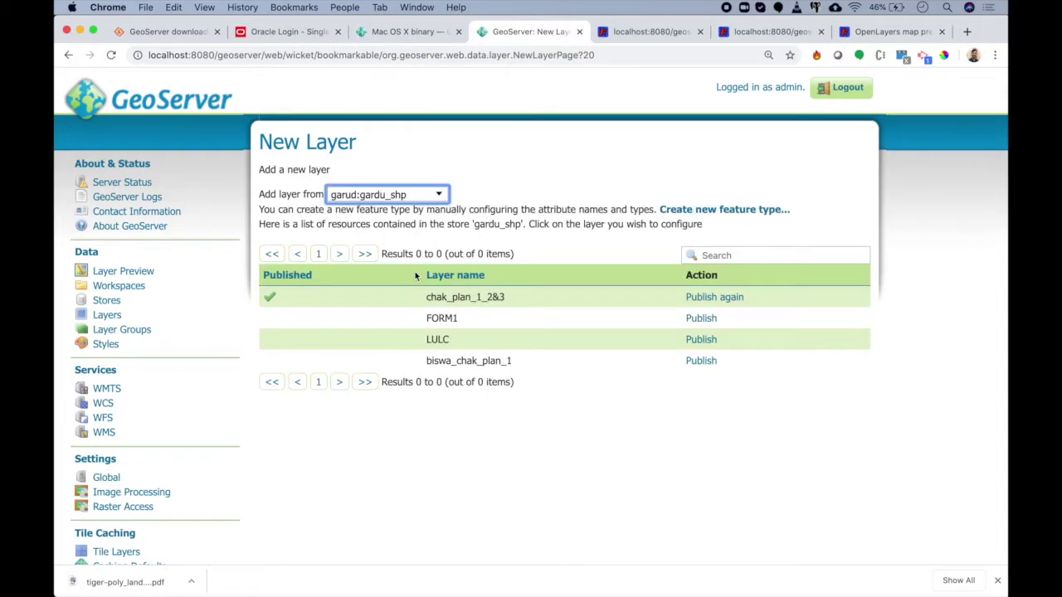
{"action": "left_click", "coordinate": [510, 230]}
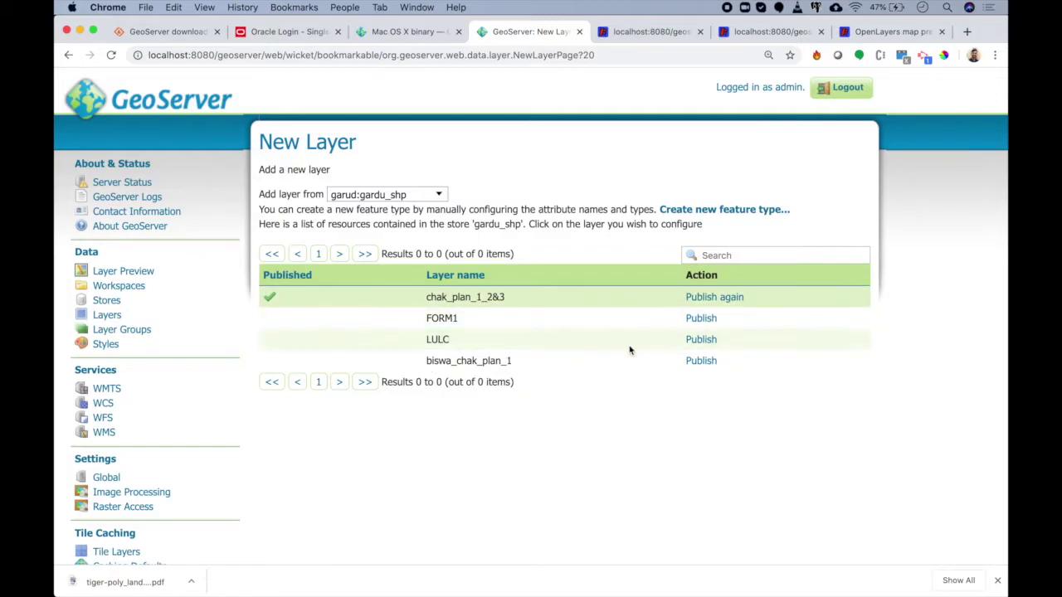
{"action": "left_click", "coordinate": [697, 360]}
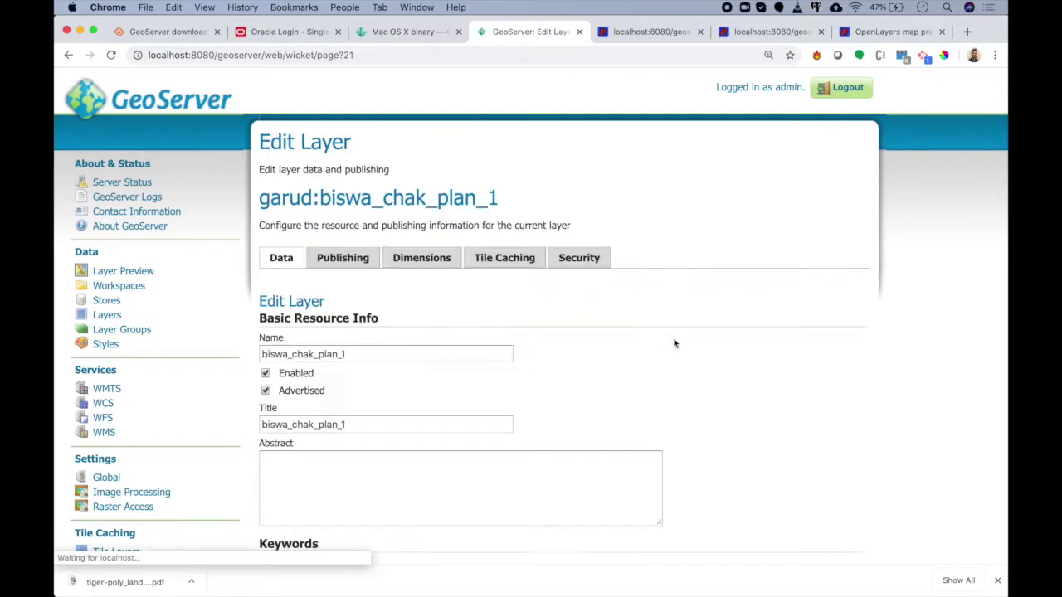
{"action": "scroll", "coordinate": [611, 368], "scroll_direction": "down", "scroll_amount": 5}
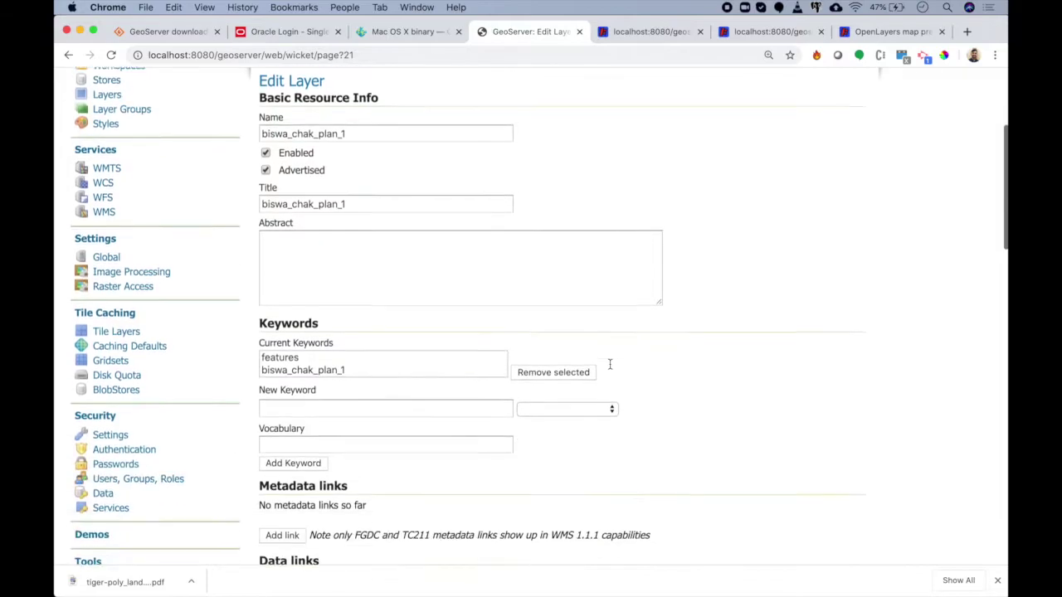
{"action": "scroll", "coordinate": [611, 368], "scroll_direction": "down", "scroll_amount": 10}
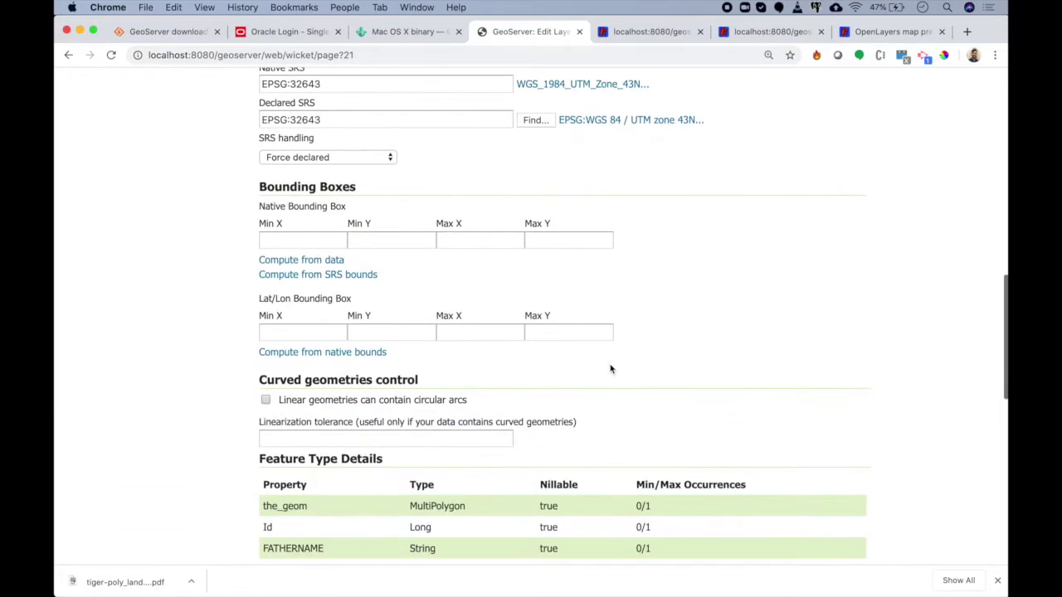
{"action": "scroll", "coordinate": [612, 368], "scroll_direction": "up", "scroll_amount": 15}
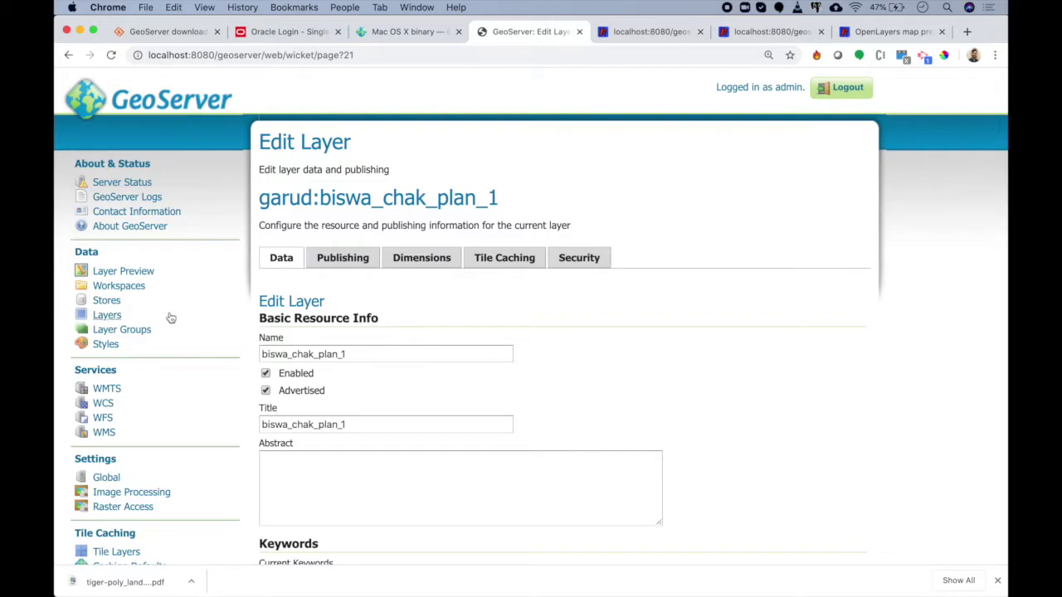
Review the spearfish layer group's six sf layers in EPSG:26713, from sfdem to bugsites
{"action": "left_click", "coordinate": [139, 329]}
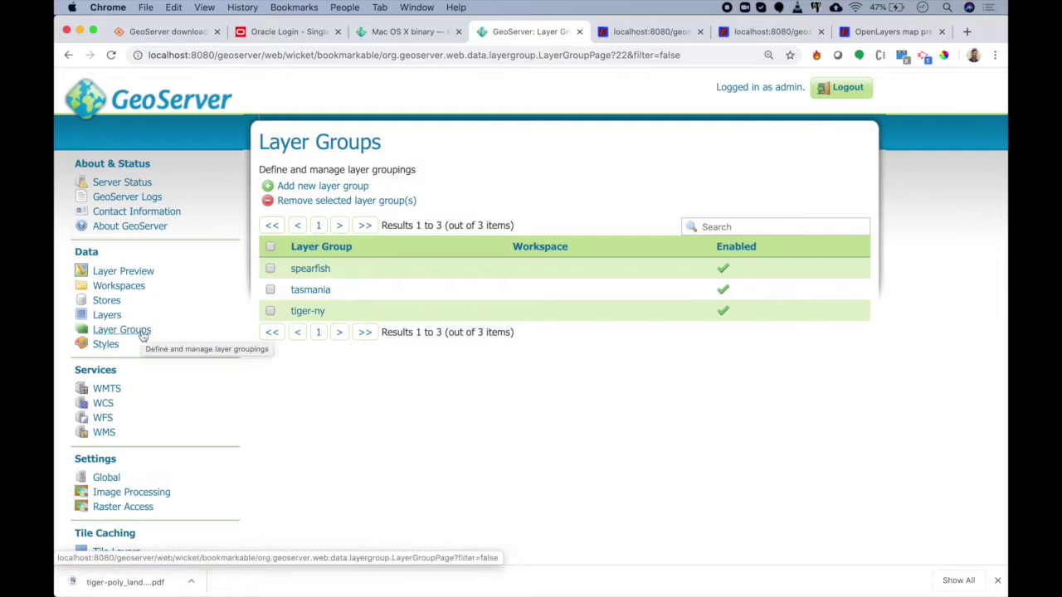
{"action": "left_click", "coordinate": [304, 274]}
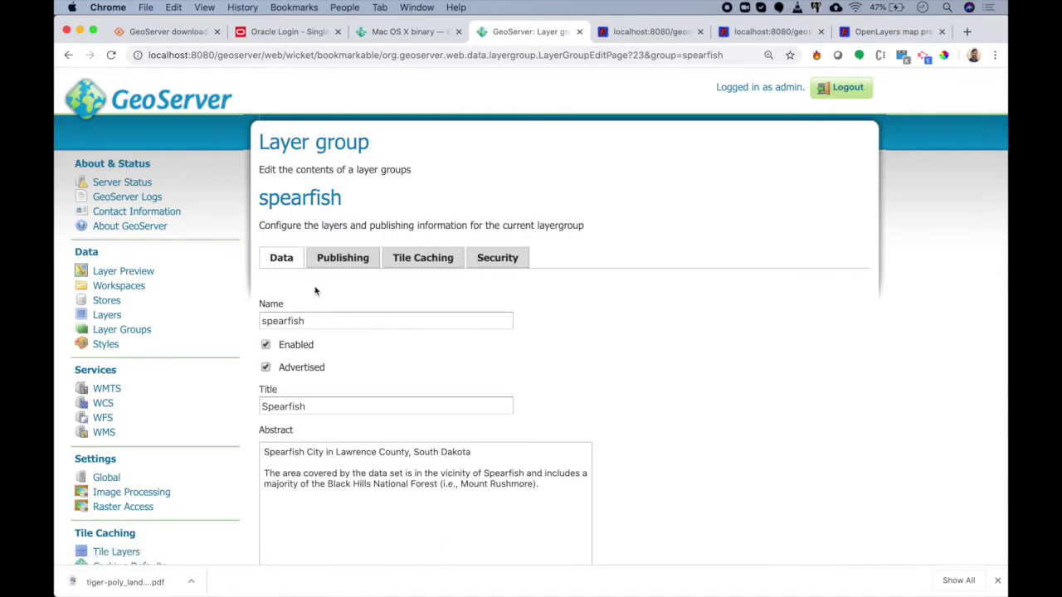
{"action": "scroll", "coordinate": [347, 338], "scroll_direction": "down", "scroll_amount": 2}
{"action": "scroll", "coordinate": [347, 338], "scroll_direction": "down", "scroll_amount": 12}
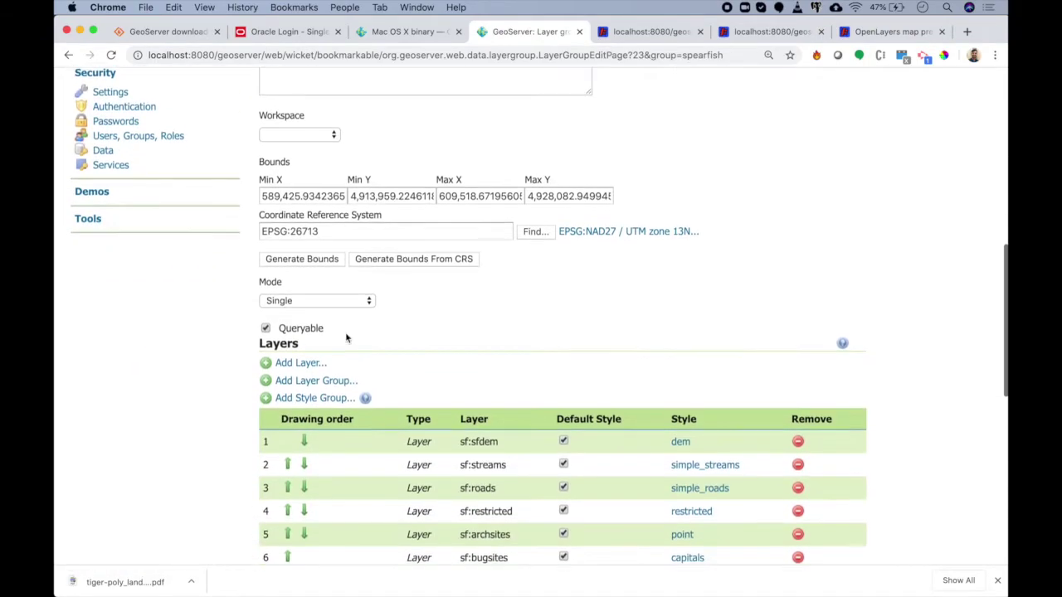
{"action": "scroll", "coordinate": [348, 338], "scroll_direction": "down", "scroll_amount": 5}
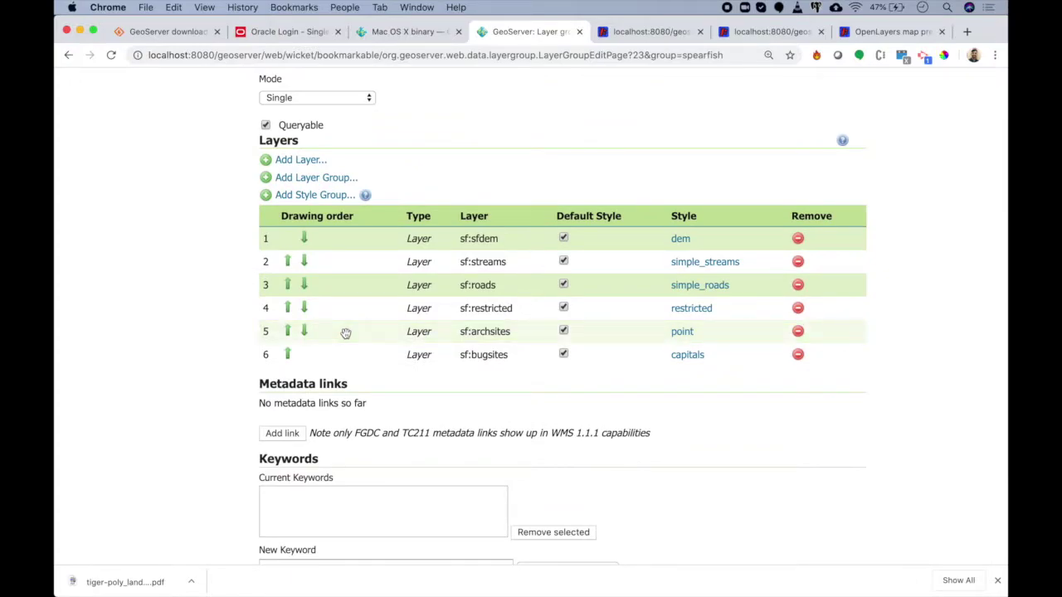
{"action": "scroll", "coordinate": [346, 332], "scroll_direction": "up", "scroll_amount": 15}
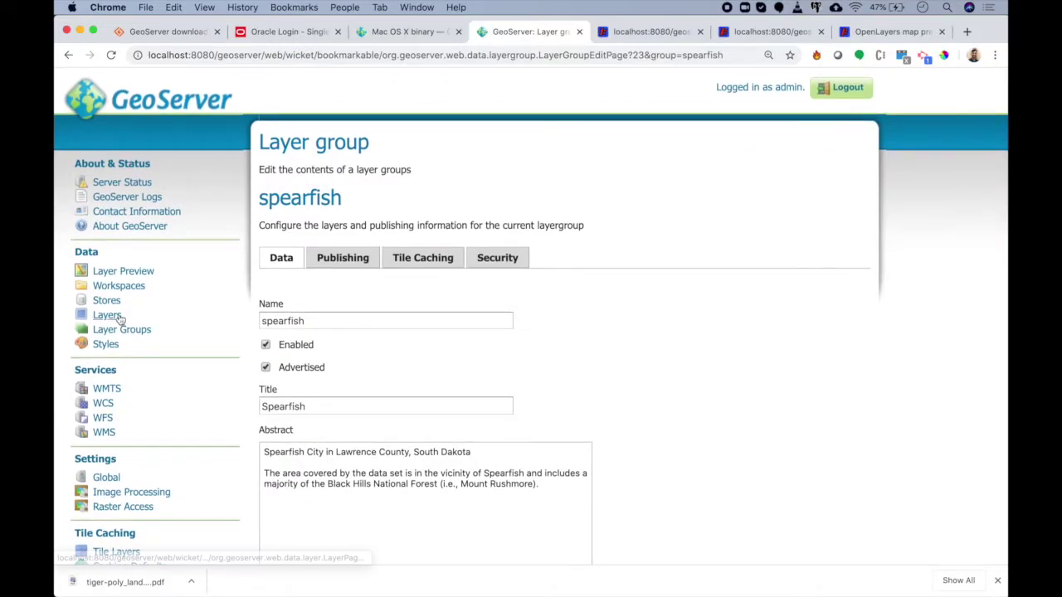
Open the polygon style from the Styles list and read through its SLD code
{"action": "left_click", "coordinate": [105, 345]}
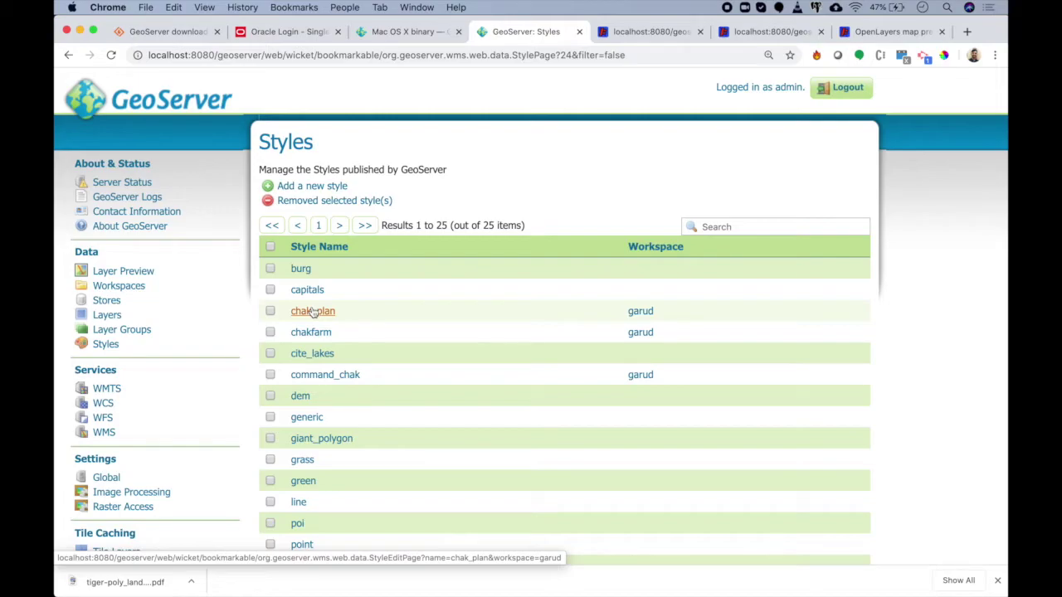
{"action": "scroll", "coordinate": [313, 311], "scroll_direction": "down", "scroll_amount": 5}
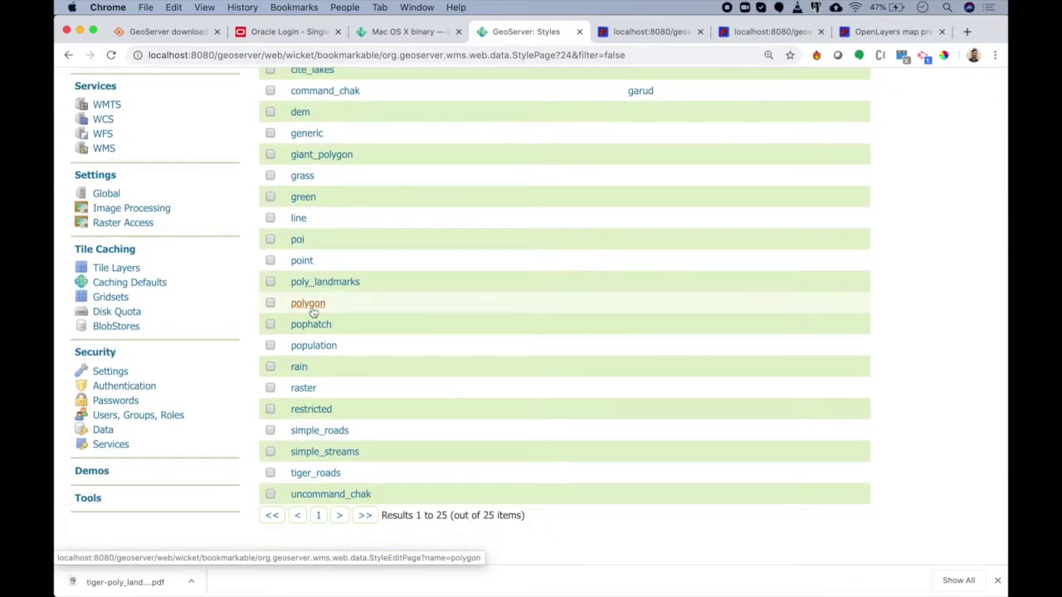
{"action": "left_click", "coordinate": [311, 309]}
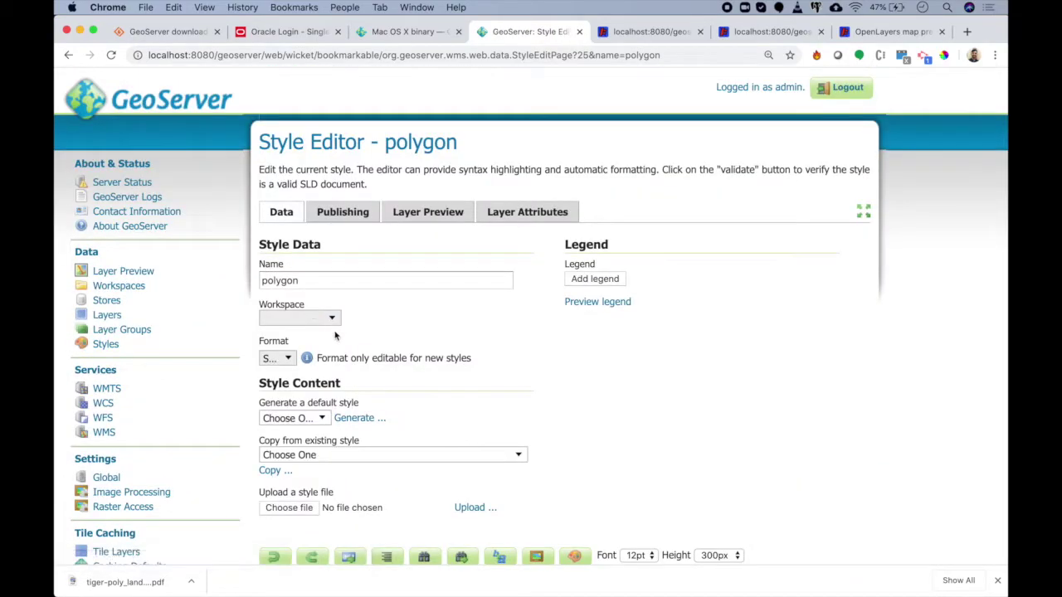
{"action": "scroll", "coordinate": [365, 299], "scroll_direction": "down", "scroll_amount": 3}
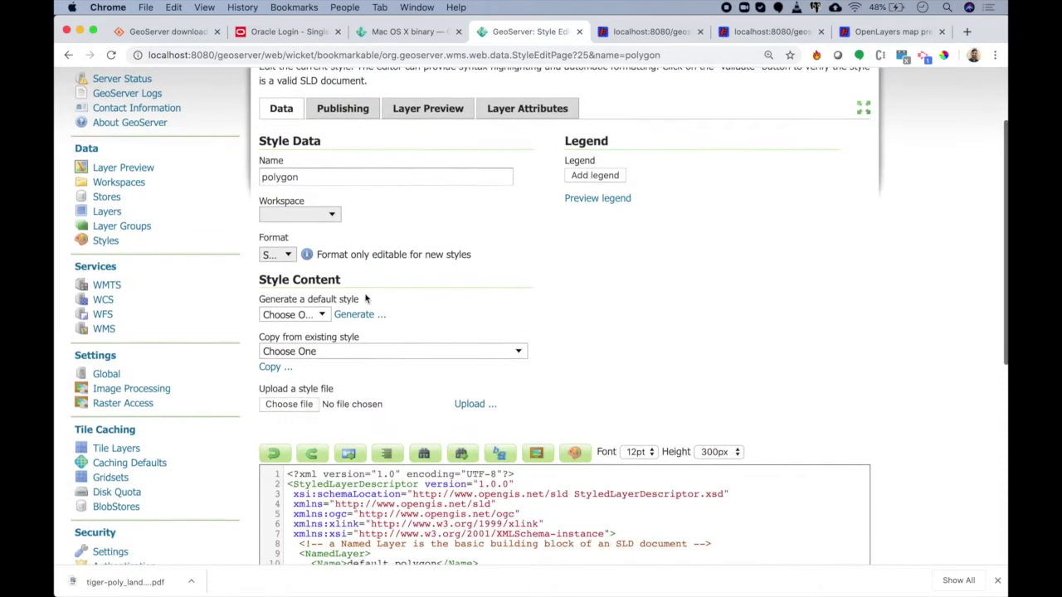
{"action": "scroll", "coordinate": [240, 456], "scroll_direction": "down", "scroll_amount": 6}
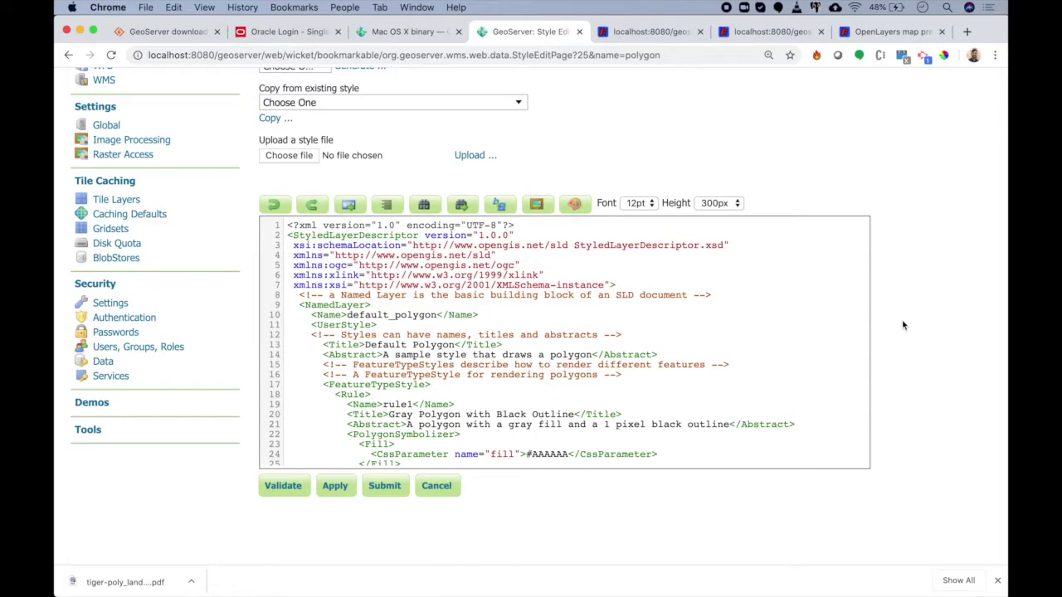
{"action": "scroll", "coordinate": [904, 325], "scroll_direction": "up", "scroll_amount": 8}
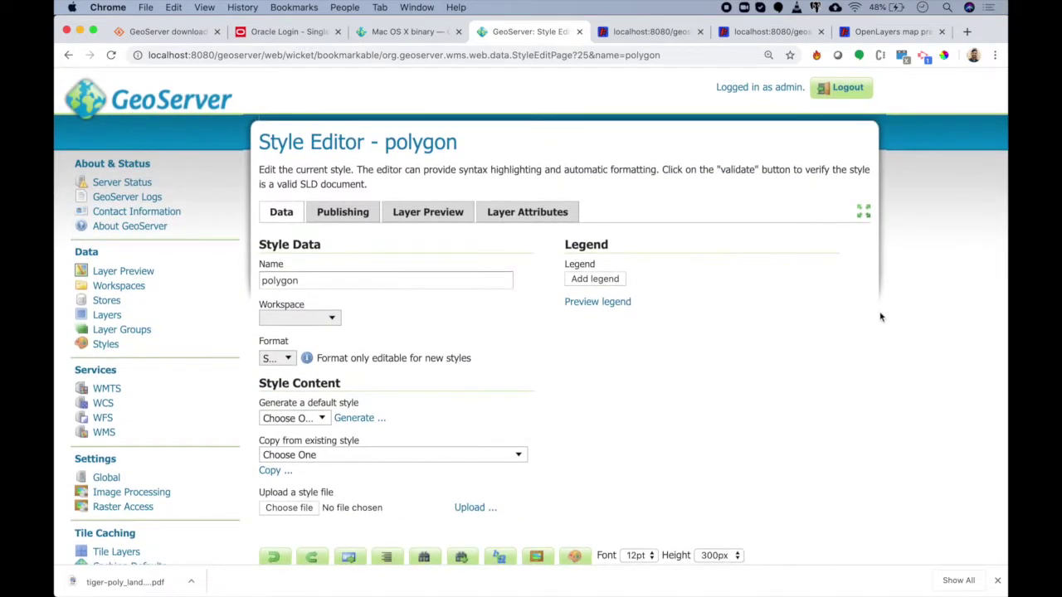
Preview the polygon style's legend and scroll back through the SLD editor
{"action": "left_click", "coordinate": [624, 305]}
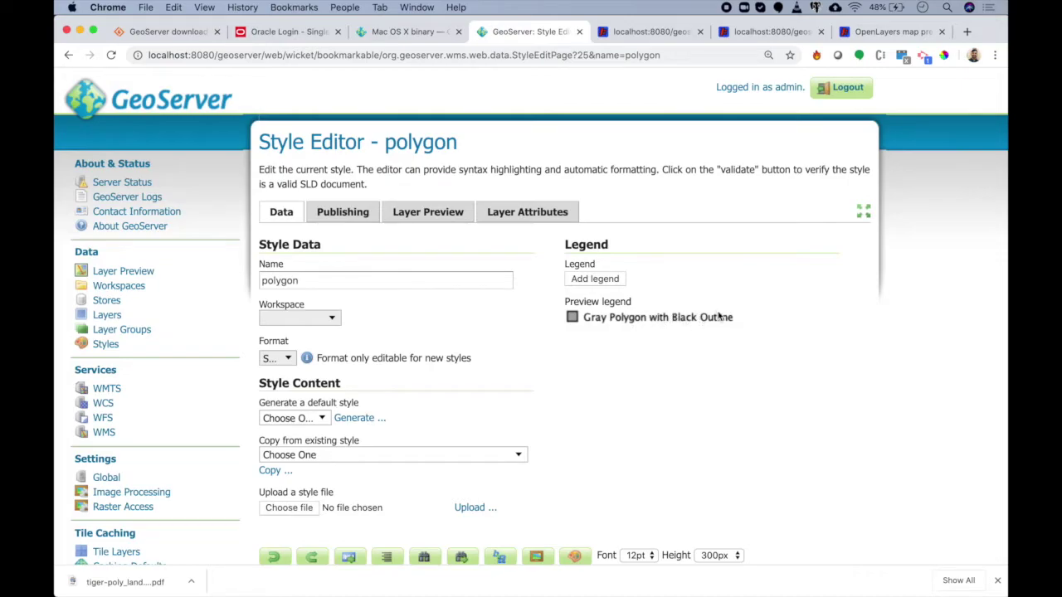
{"action": "scroll", "coordinate": [718, 316], "scroll_direction": "down", "scroll_amount": 5}
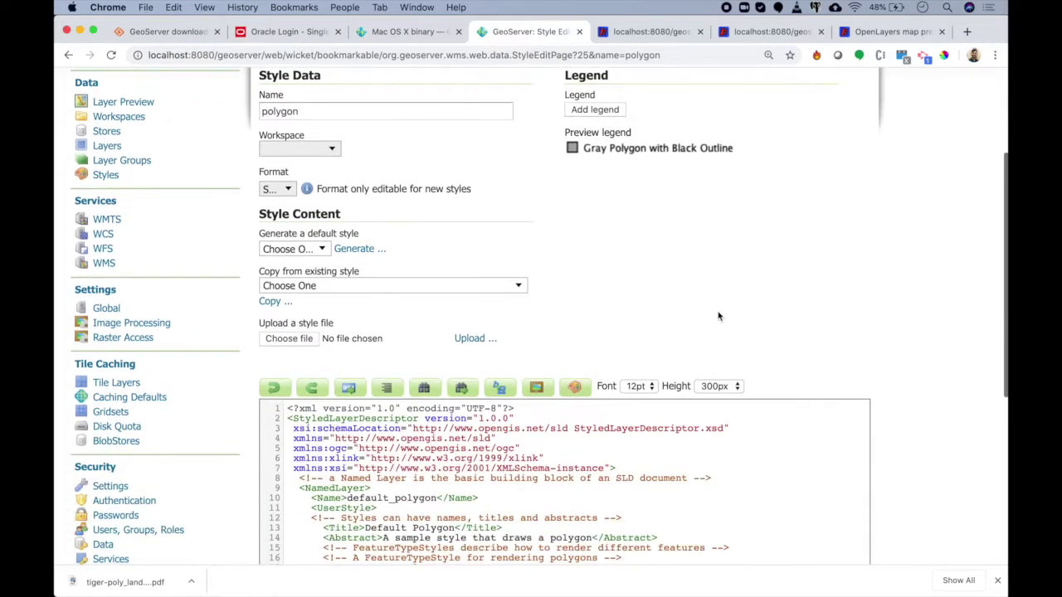
{"action": "scroll", "coordinate": [719, 315], "scroll_direction": "up", "scroll_amount": 5}
{"action": "scroll", "coordinate": [718, 313], "scroll_direction": "left", "scroll_amount": 10}
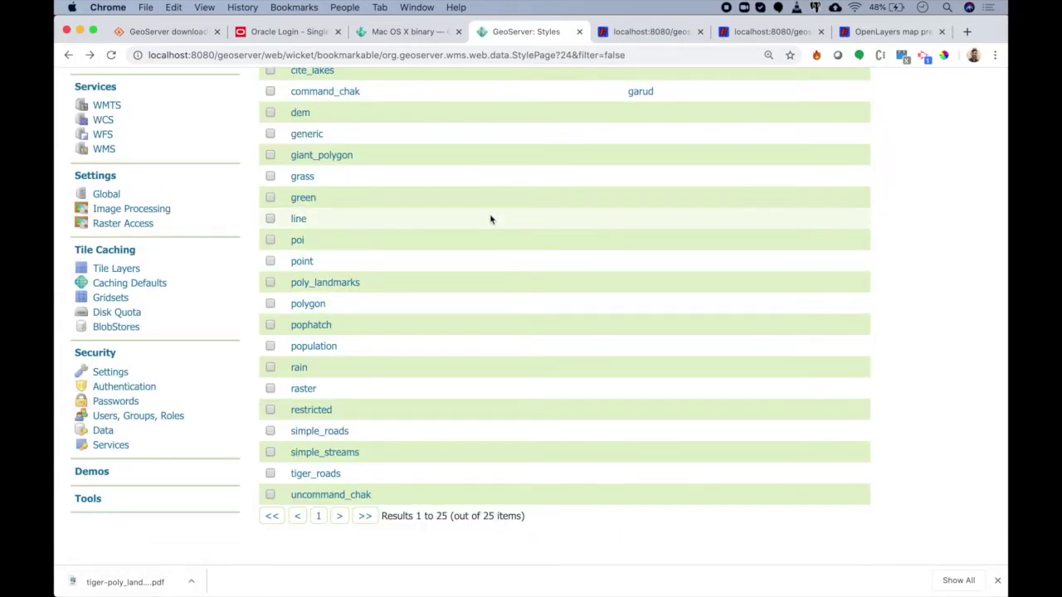
{"action": "scroll", "coordinate": [490, 219], "scroll_direction": "up", "scroll_amount": 3}
{"action": "scroll", "coordinate": [489, 219], "scroll_direction": "up", "scroll_amount": 3}
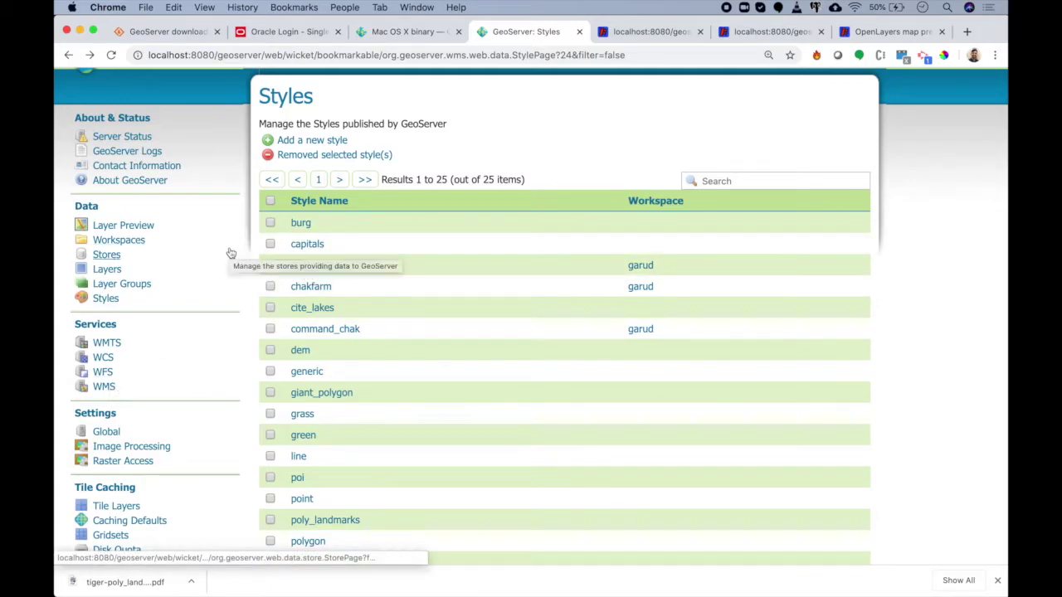
Glance at WMS settings, then review WFS metadata, Complete service level and 1000000 maximum features
{"action": "left_click", "coordinate": [108, 387]}
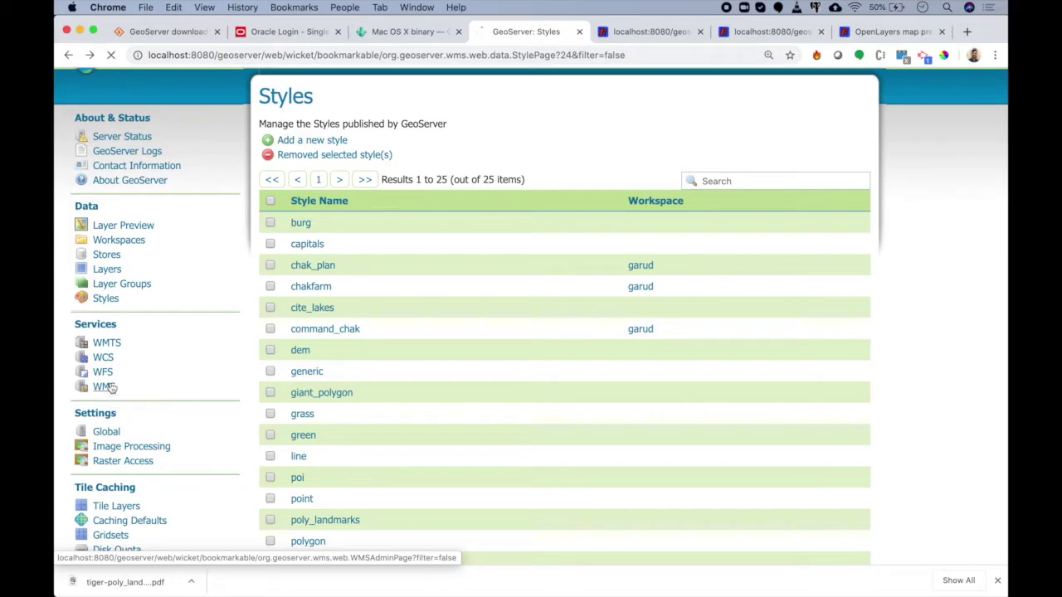
{"action": "scroll", "coordinate": [192, 415], "scroll_direction": "down", "scroll_amount": 4}
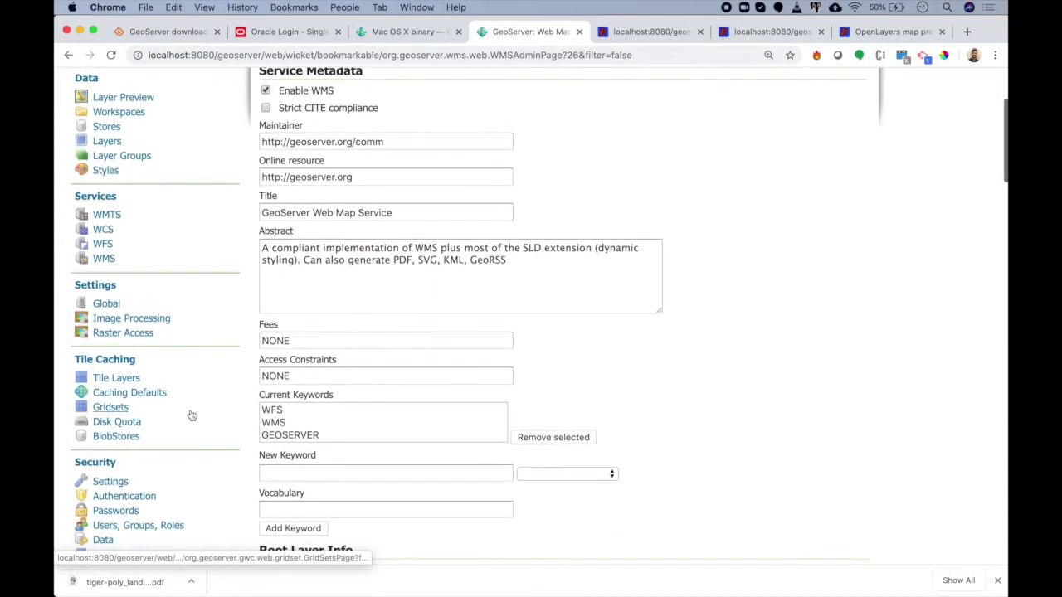
{"action": "scroll", "coordinate": [191, 415], "scroll_direction": "left", "scroll_amount": 5}
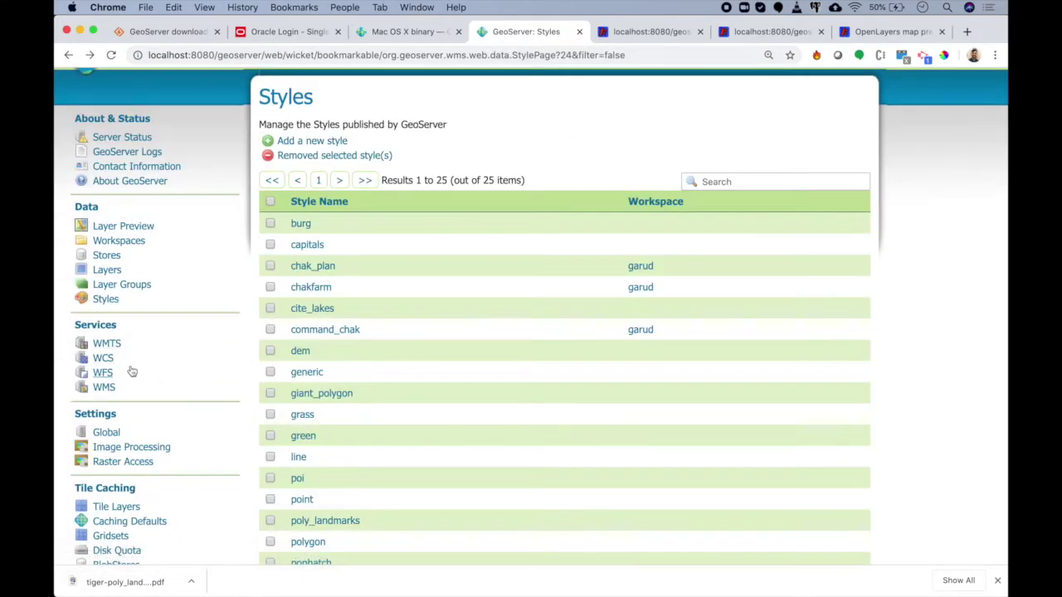
{"action": "left_click", "coordinate": [112, 378]}
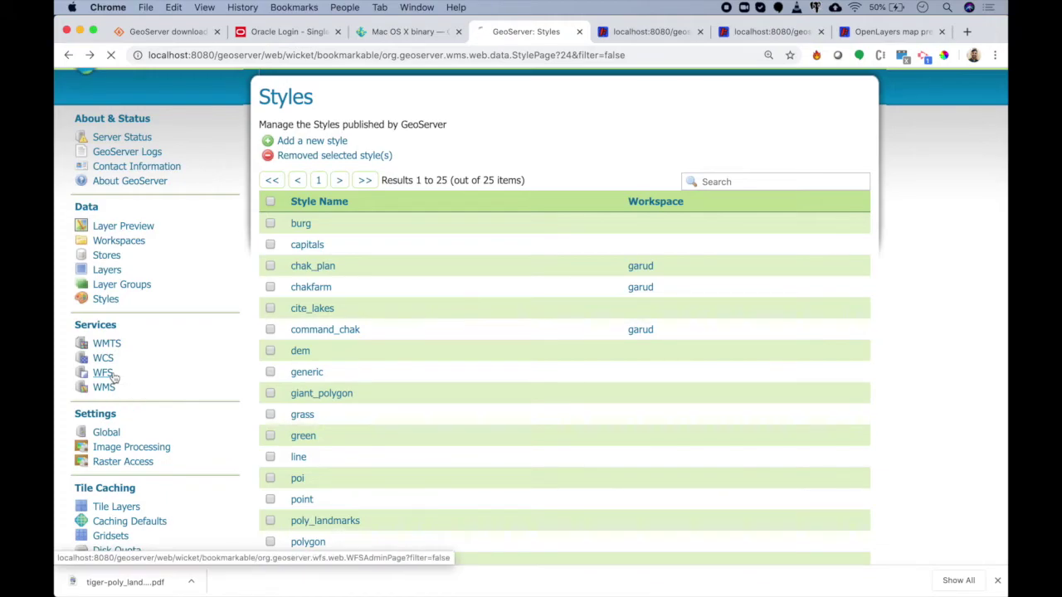
{"action": "scroll", "coordinate": [239, 362], "scroll_direction": "down", "scroll_amount": 15}
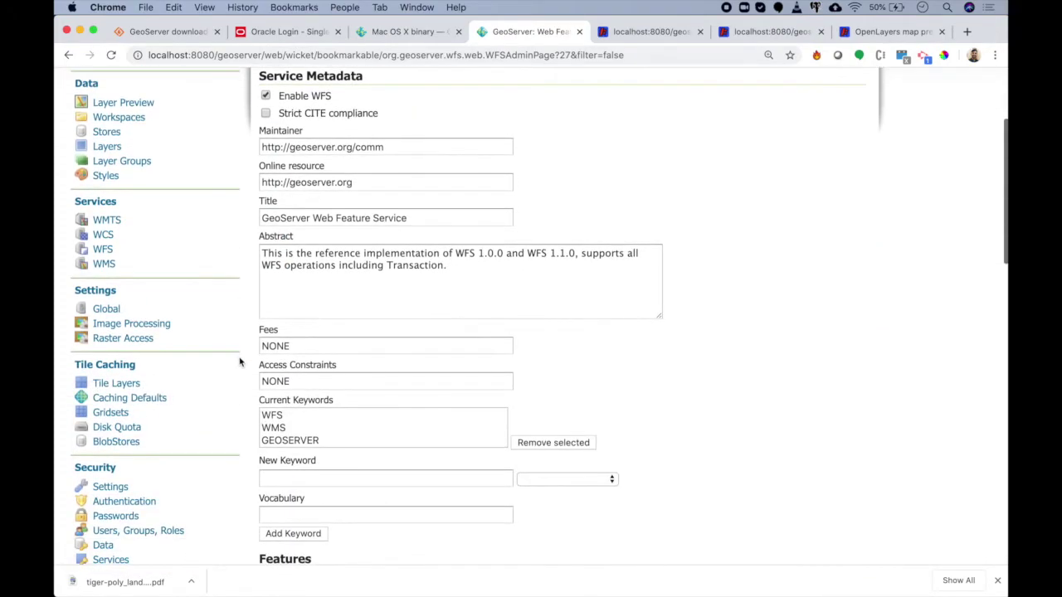
{"action": "scroll", "coordinate": [239, 362], "scroll_direction": "down", "scroll_amount": 10}
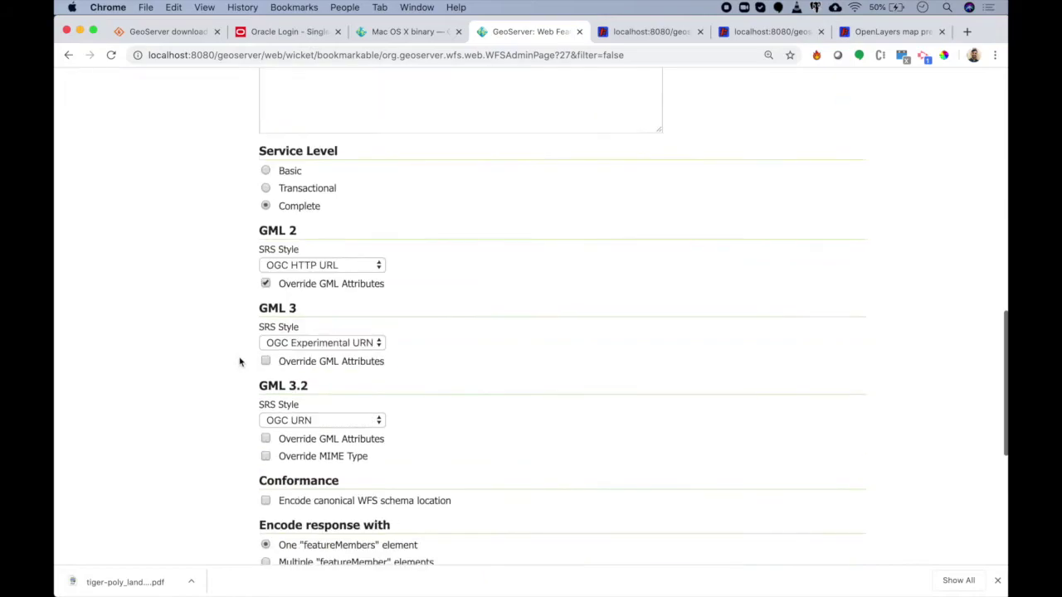
{"action": "scroll", "coordinate": [240, 362], "scroll_direction": "up", "scroll_amount": 20}
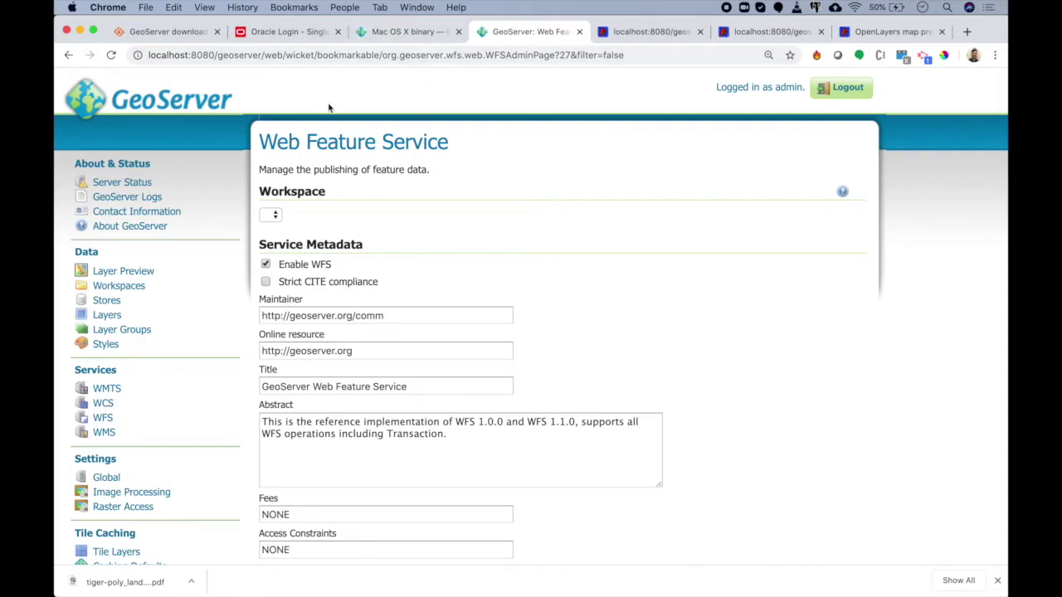
{"action": "scroll", "coordinate": [357, 225], "scroll_direction": "down", "scroll_amount": 6}
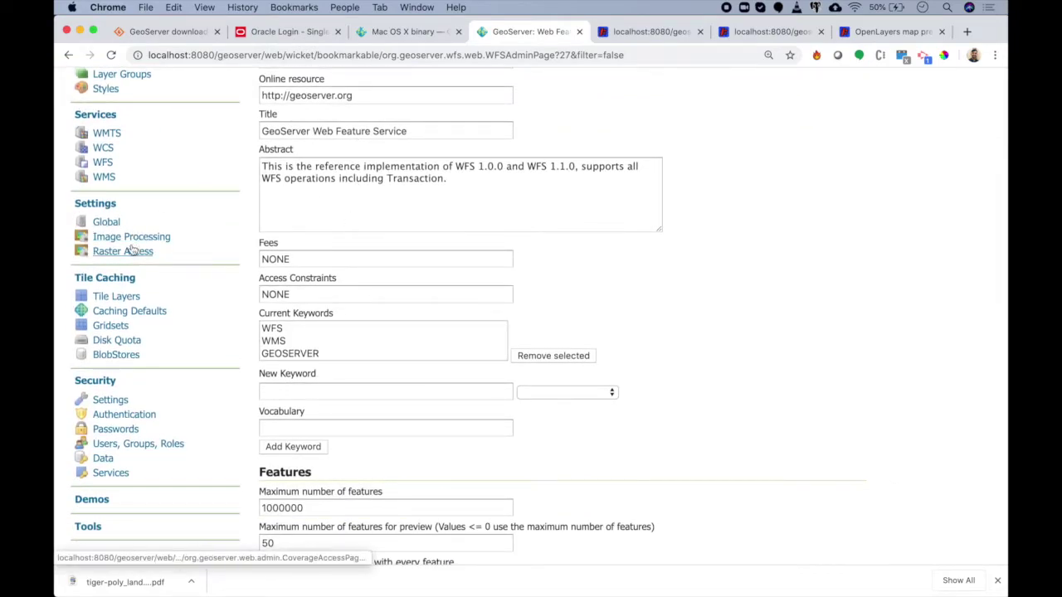
Open Global Settings and leave the Proxy Base URL field empty
{"action": "left_click", "coordinate": [110, 223]}
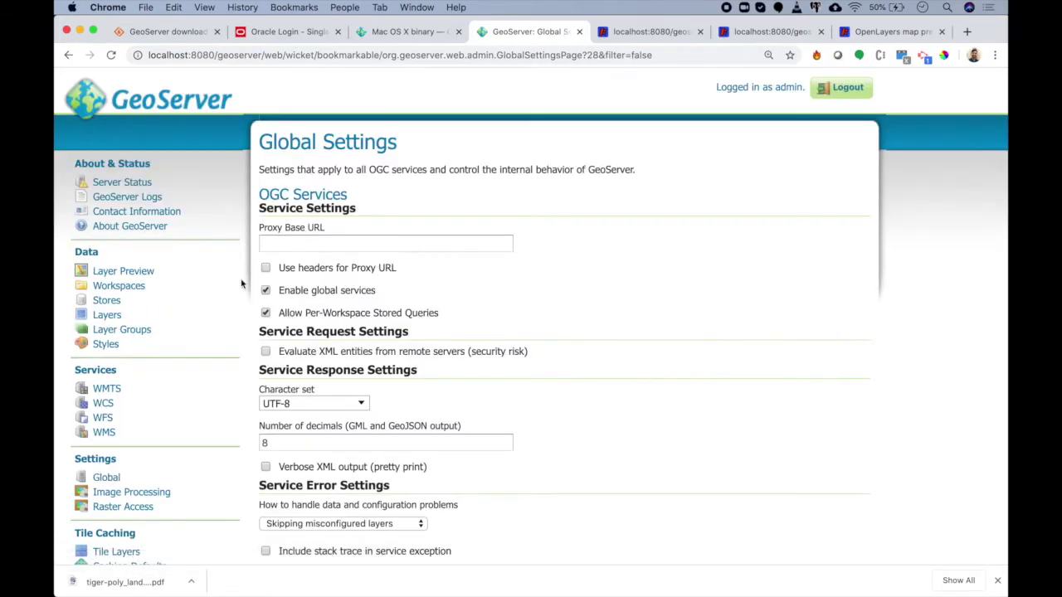
{"action": "scroll", "coordinate": [242, 283], "scroll_direction": "down", "scroll_amount": 5}
{"action": "scroll", "coordinate": [241, 283], "scroll_direction": "up", "scroll_amount": 5}
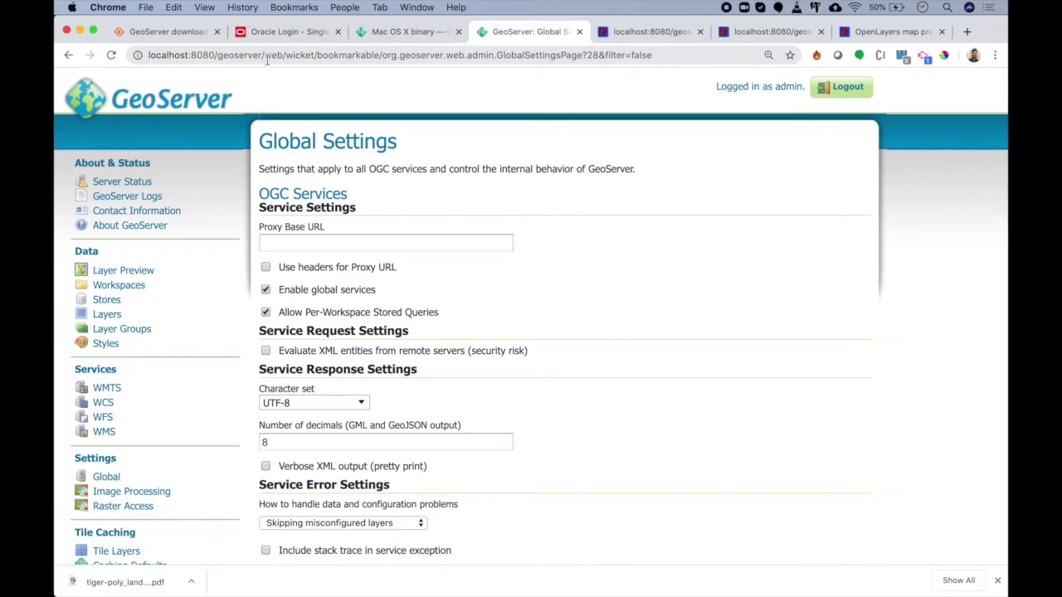
{"action": "left_click", "coordinate": [309, 246]}
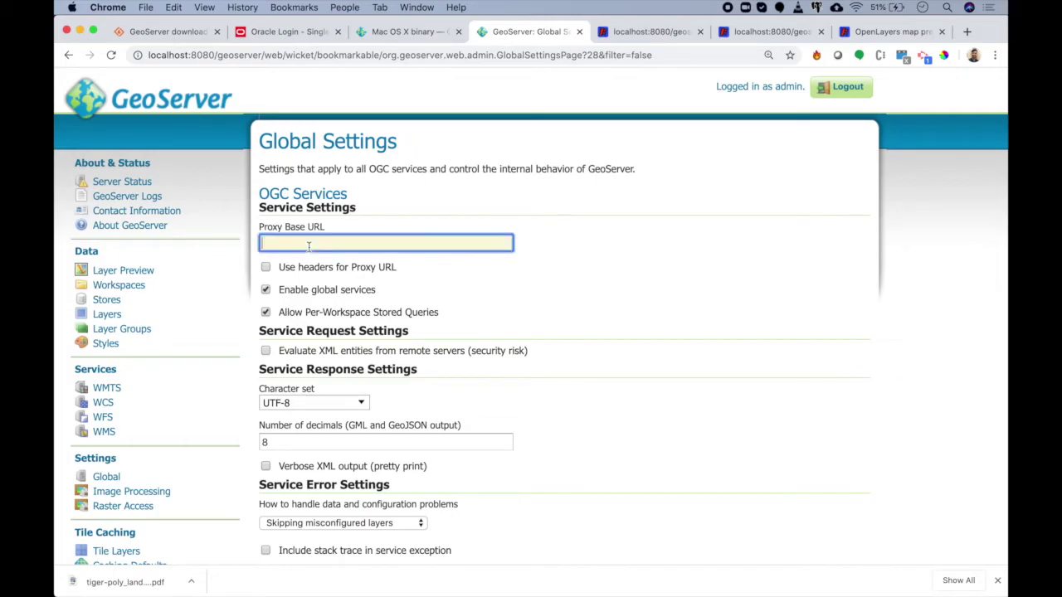
{"action": "left_click", "coordinate": [506, 282]}
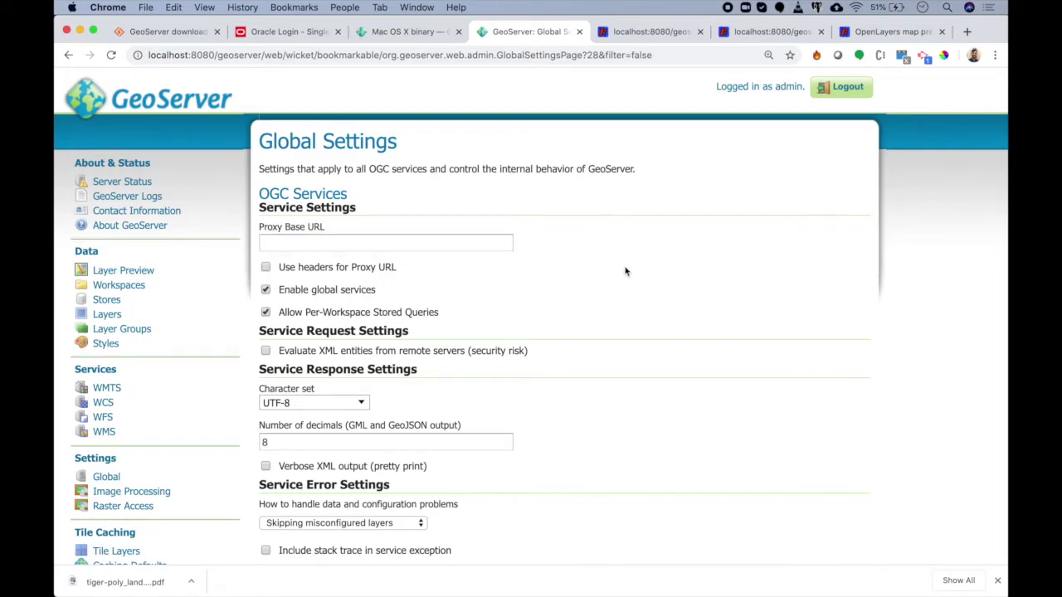
Scroll through the logging, catalog and other global options, then cancel without saving
{"action": "scroll", "coordinate": [625, 272], "scroll_direction": "down", "scroll_amount": 8}
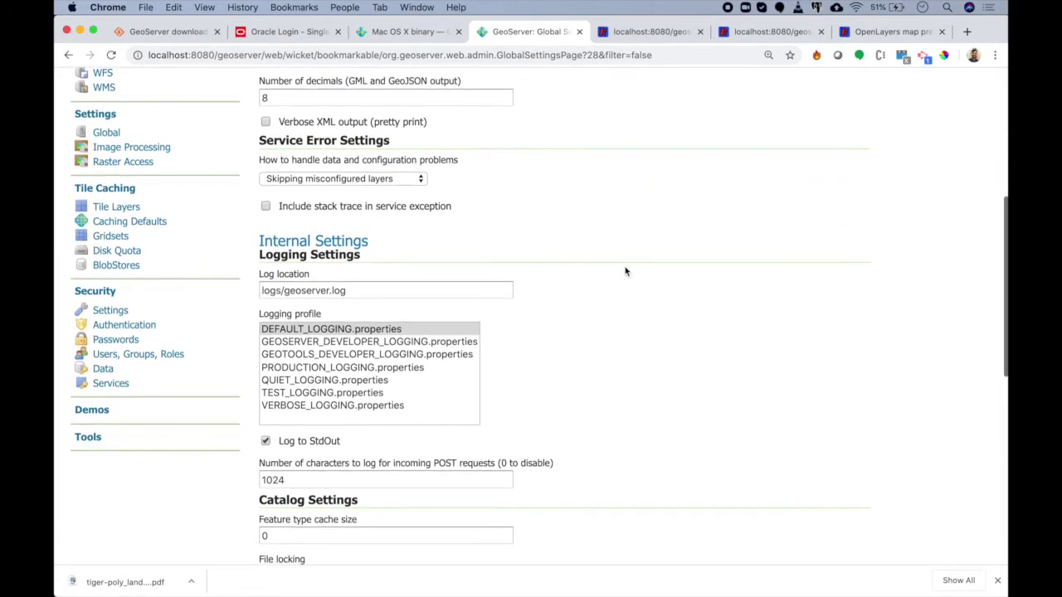
{"action": "scroll", "coordinate": [626, 271], "scroll_direction": "down", "scroll_amount": 8}
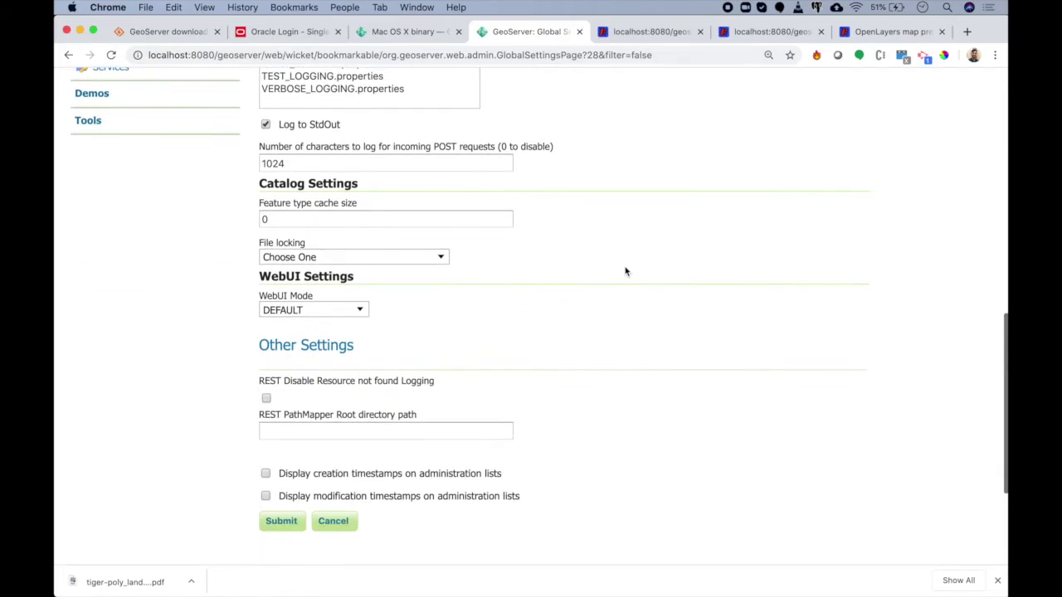
{"action": "scroll", "coordinate": [625, 272], "scroll_direction": "down", "scroll_amount": 3}
{"action": "scroll", "coordinate": [626, 271], "scroll_direction": "up", "scroll_amount": 15}
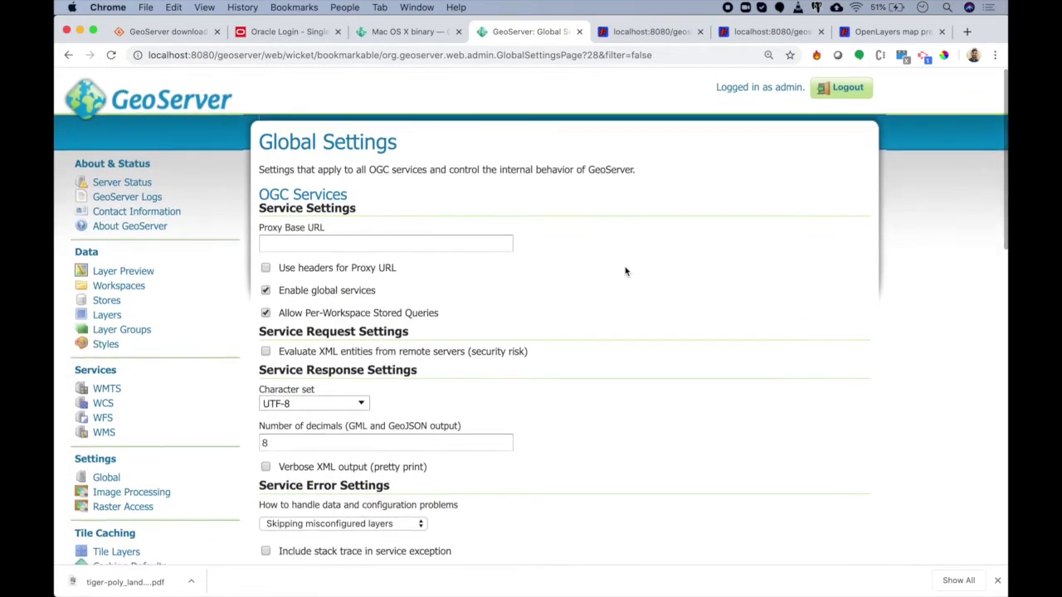
{"action": "scroll", "coordinate": [625, 271], "scroll_direction": "down", "scroll_amount": 10}
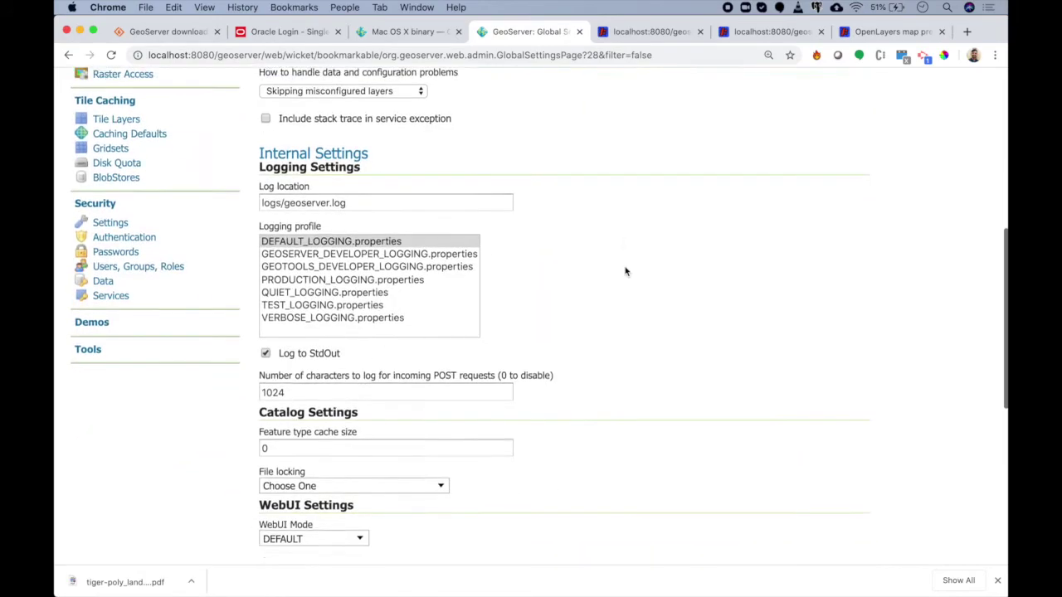
{"action": "scroll", "coordinate": [626, 271], "scroll_direction": "down", "scroll_amount": 8}
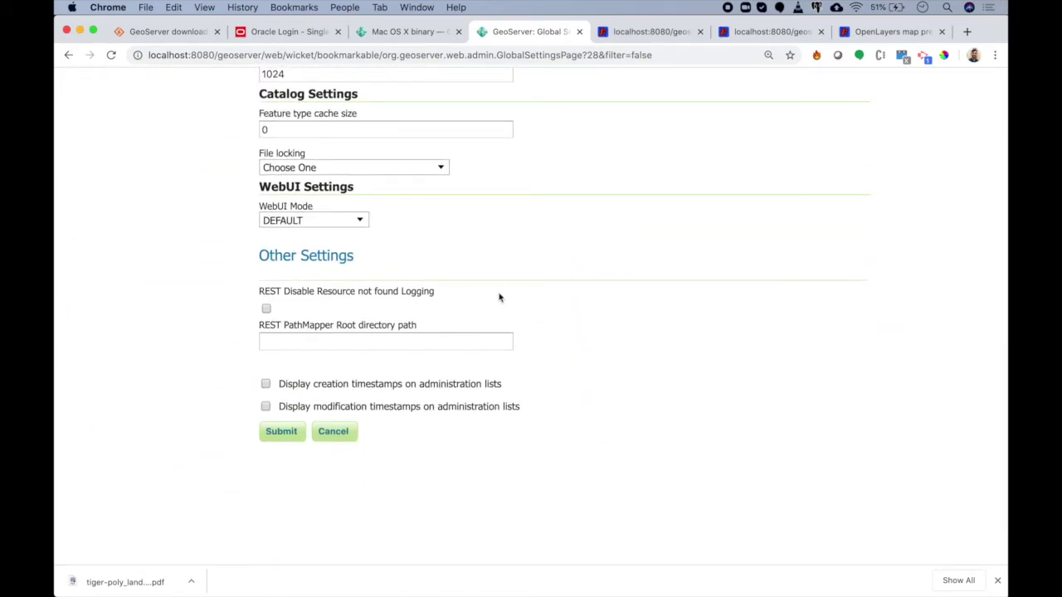
{"action": "left_click", "coordinate": [350, 434]}
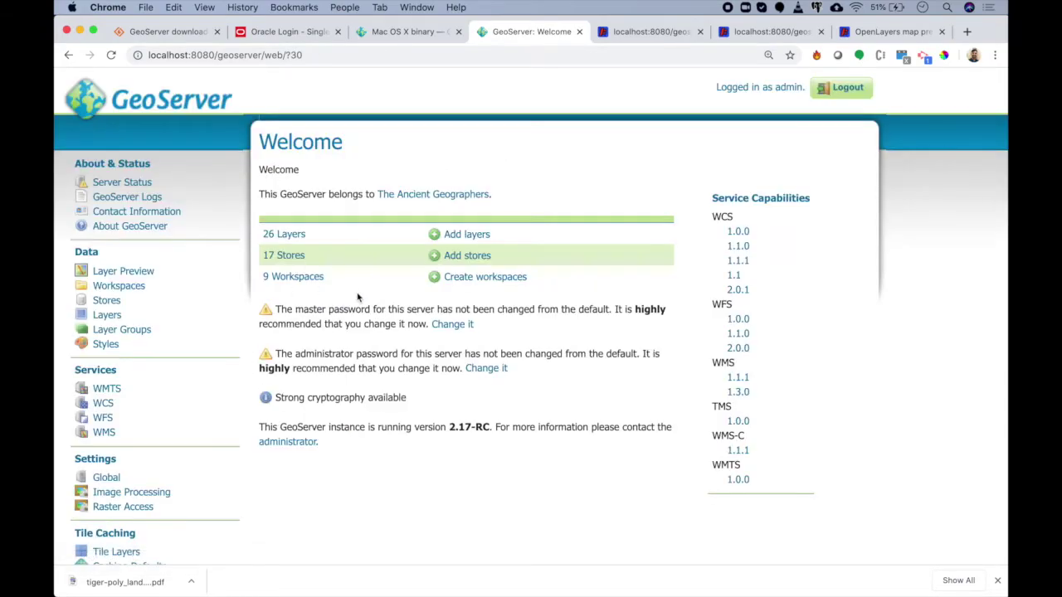
Keep default as the active role service in Security Settings, then bring up the Demos page
{"action": "scroll", "coordinate": [190, 406], "scroll_direction": "down", "scroll_amount": 4}
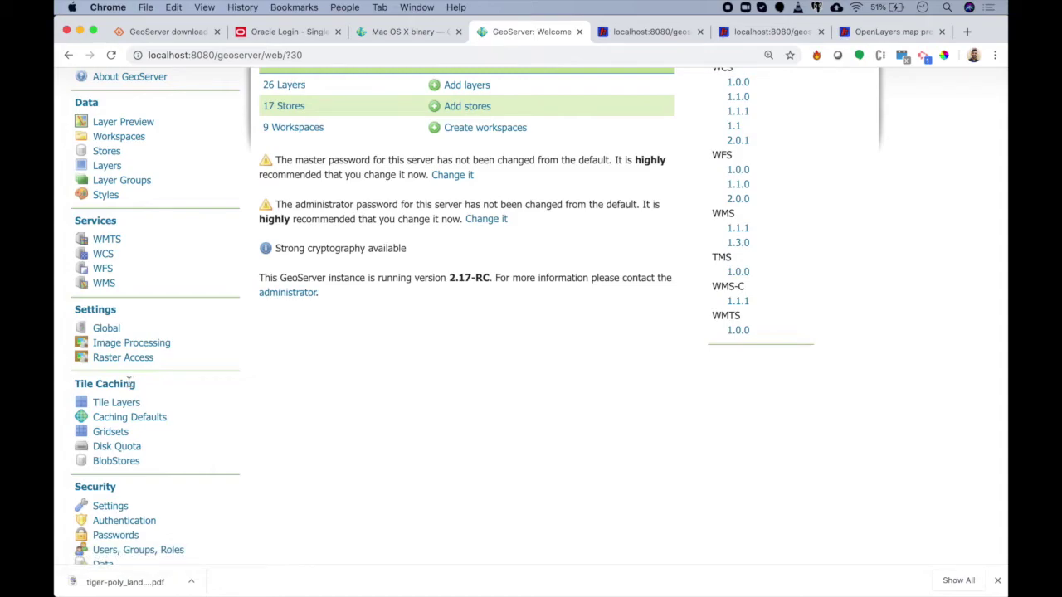
{"action": "scroll", "coordinate": [129, 382], "scroll_direction": "down", "scroll_amount": 2}
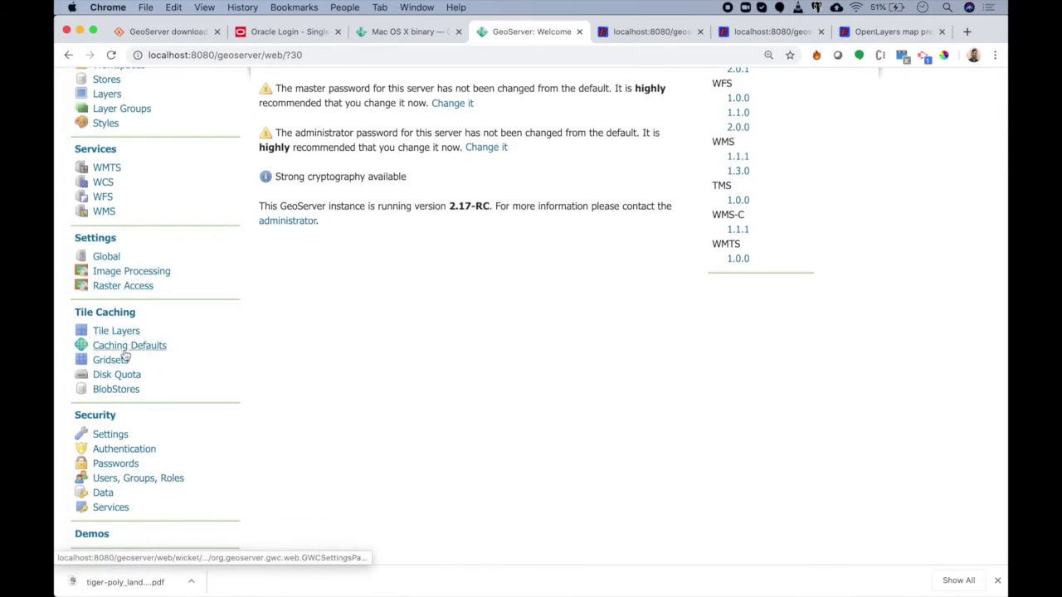
{"action": "scroll", "coordinate": [135, 372], "scroll_direction": "down", "scroll_amount": 1}
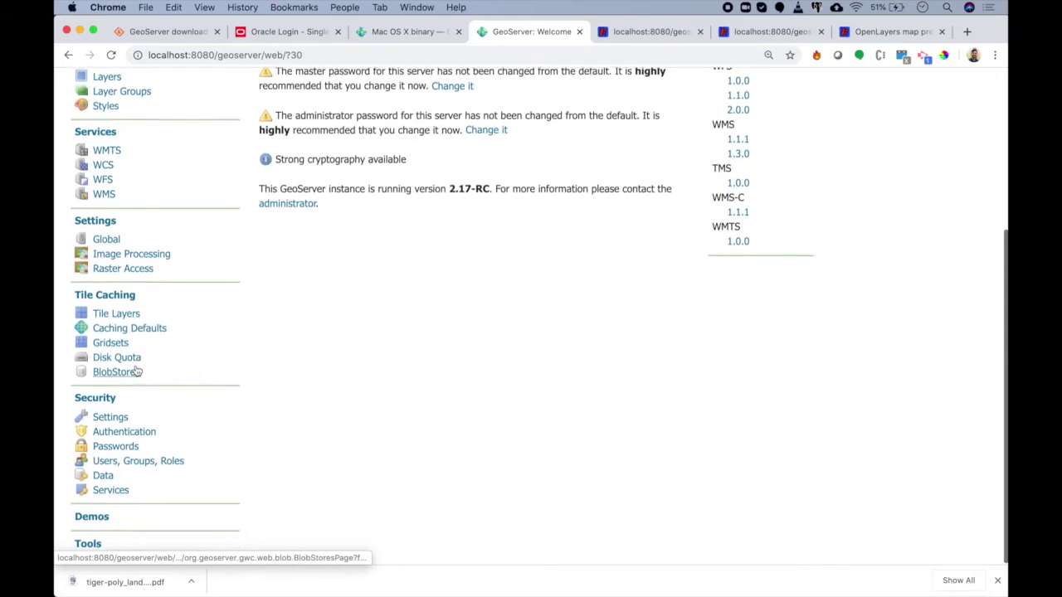
{"action": "left_click", "coordinate": [111, 418]}
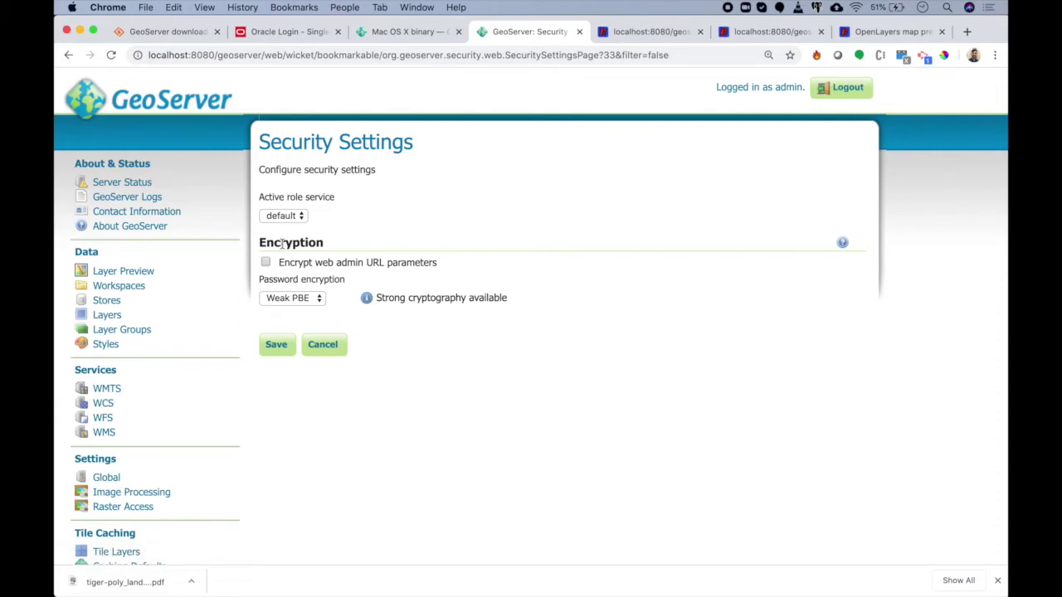
{"action": "left_click", "coordinate": [282, 215]}
{"action": "left_click", "coordinate": [282, 216]}
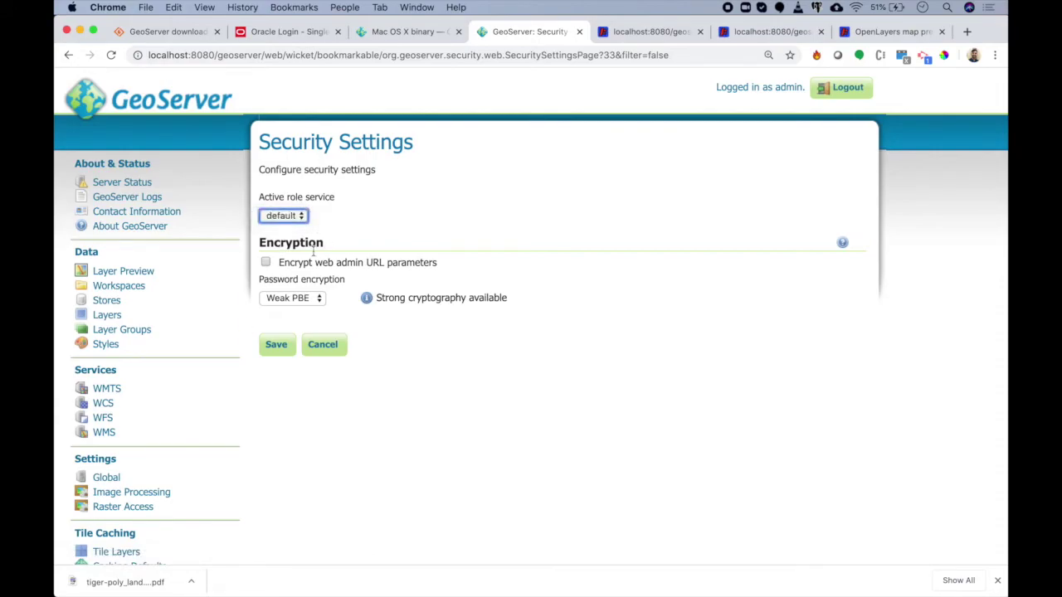
{"action": "scroll", "coordinate": [207, 389], "scroll_direction": "down", "scroll_amount": 5}
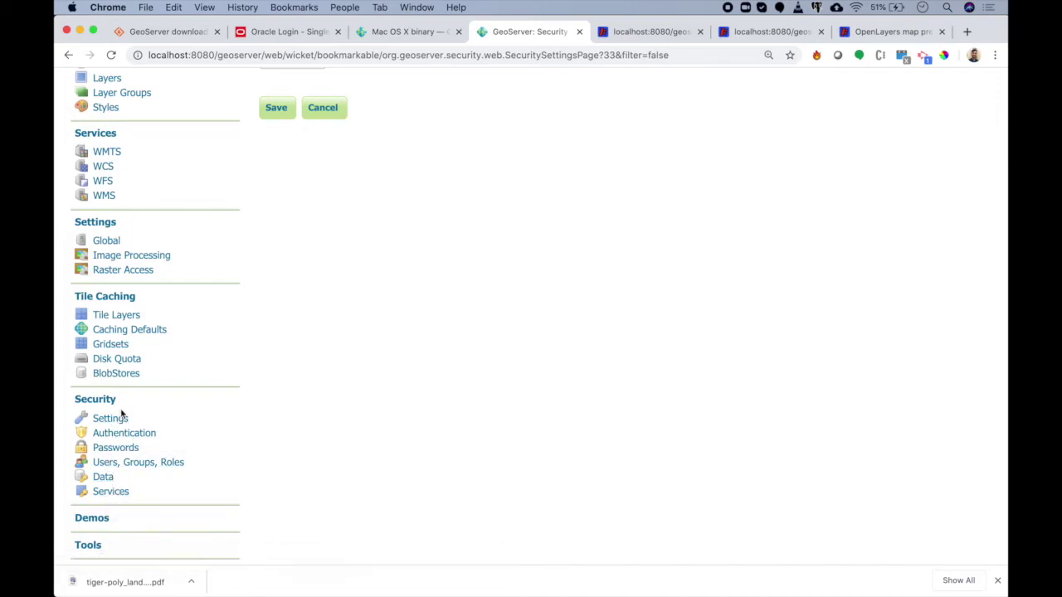
{"action": "left_click", "coordinate": [91, 518]}
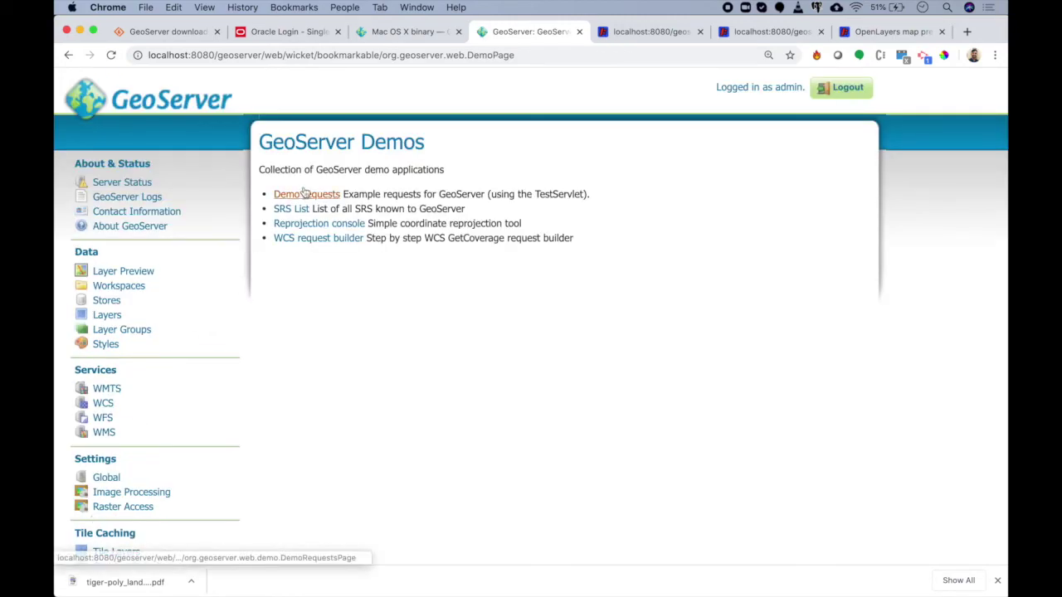
Open the WCS request builder demo and check the available versions, keeping WCS version 1.0.0
{"action": "left_click", "coordinate": [310, 240]}
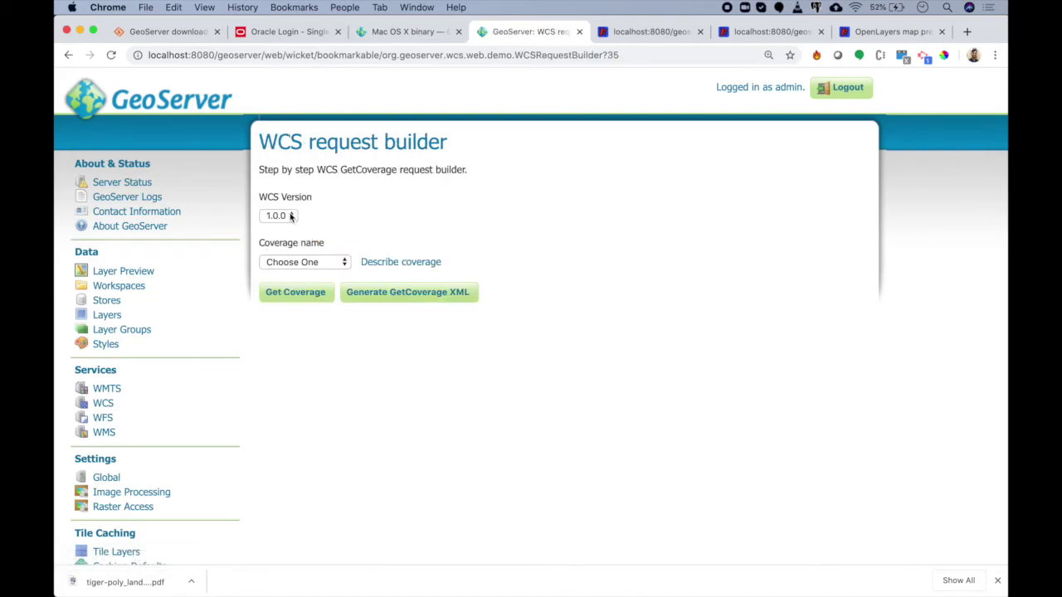
{"action": "left_click", "coordinate": [292, 217]}
{"action": "left_click", "coordinate": [286, 216]}
Look over the rest of the request builder form, then return to the GeoServer Welcome page
{"action": "scroll", "coordinate": [256, 371], "scroll_direction": "down", "scroll_amount": 5}
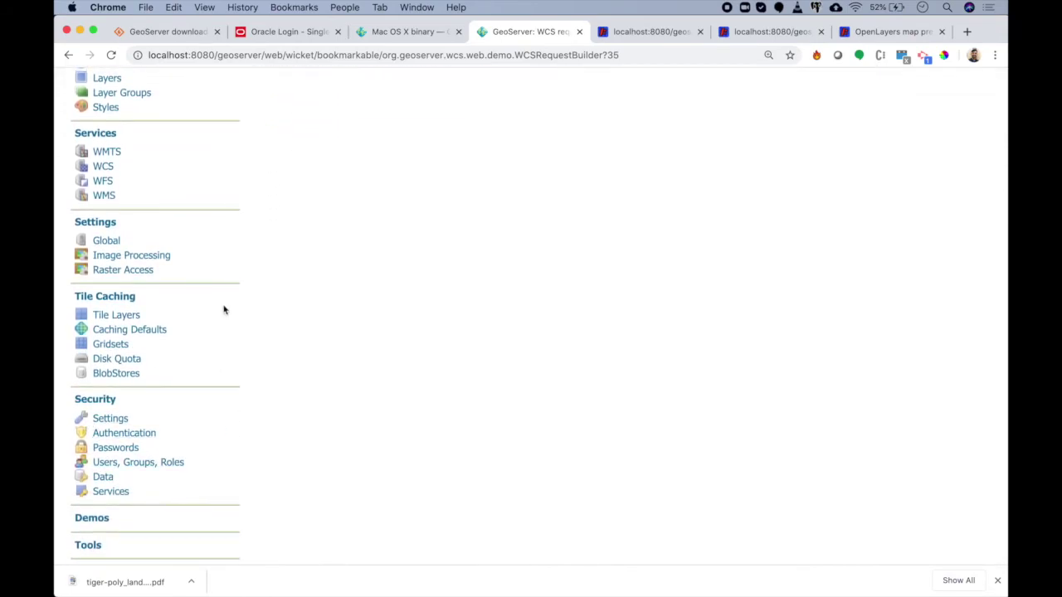
{"action": "scroll", "coordinate": [225, 308], "scroll_direction": "left", "scroll_amount": 5}
{"action": "scroll", "coordinate": [223, 310], "scroll_direction": "down", "scroll_amount": 5}
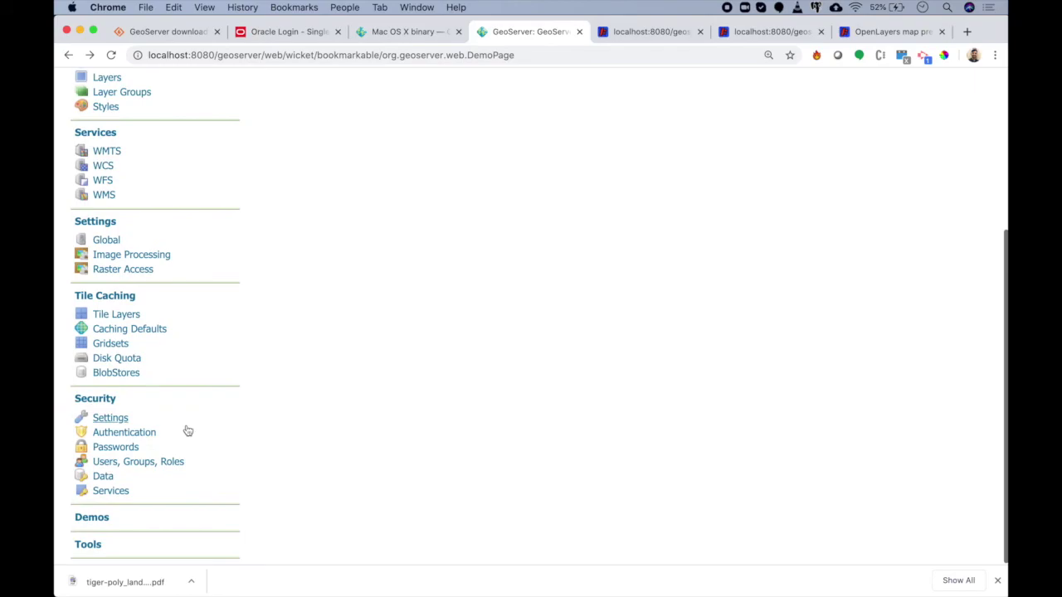
{"action": "scroll", "coordinate": [189, 417], "scroll_direction": "up", "scroll_amount": 5}
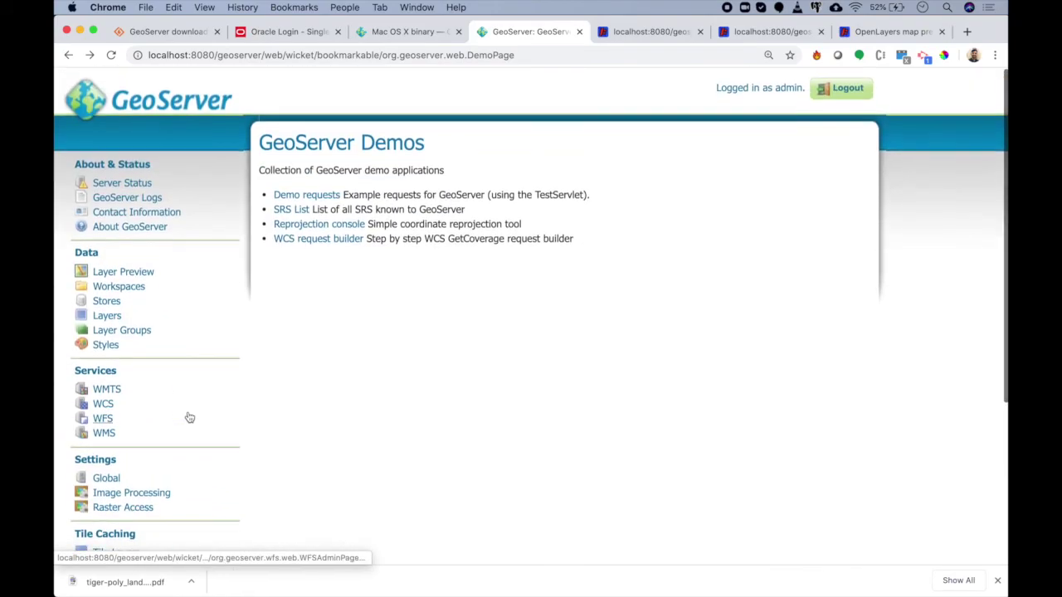
{"action": "left_click", "coordinate": [146, 101]}
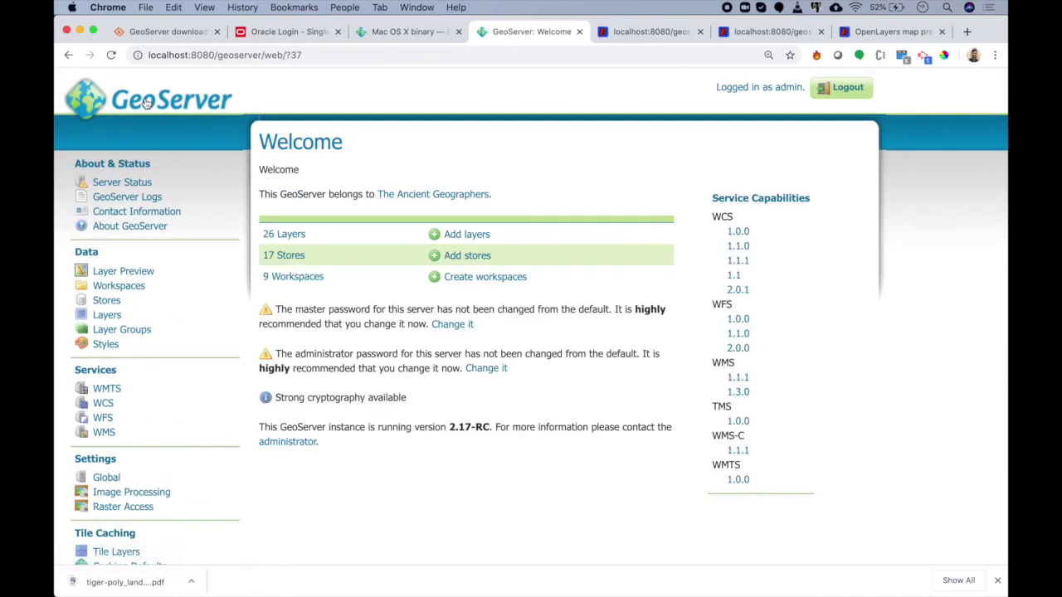